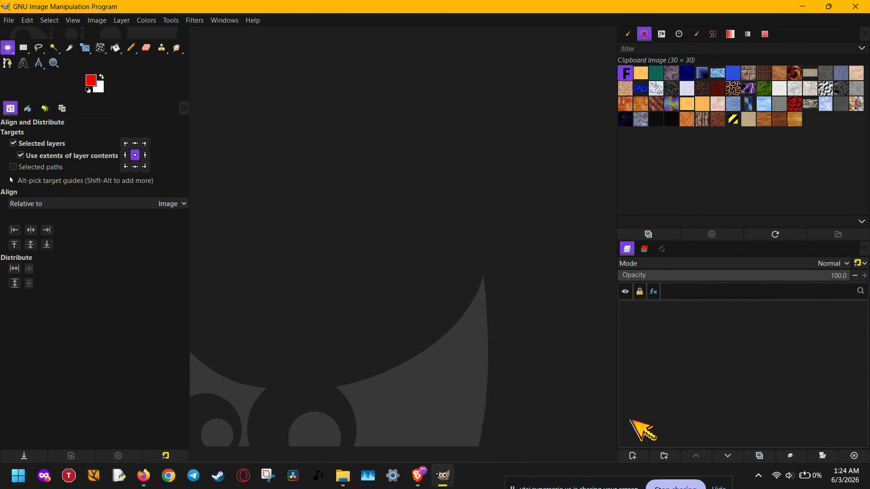
- Create a new image 1080 × 1080 pixels in size
left_click(8, 20)
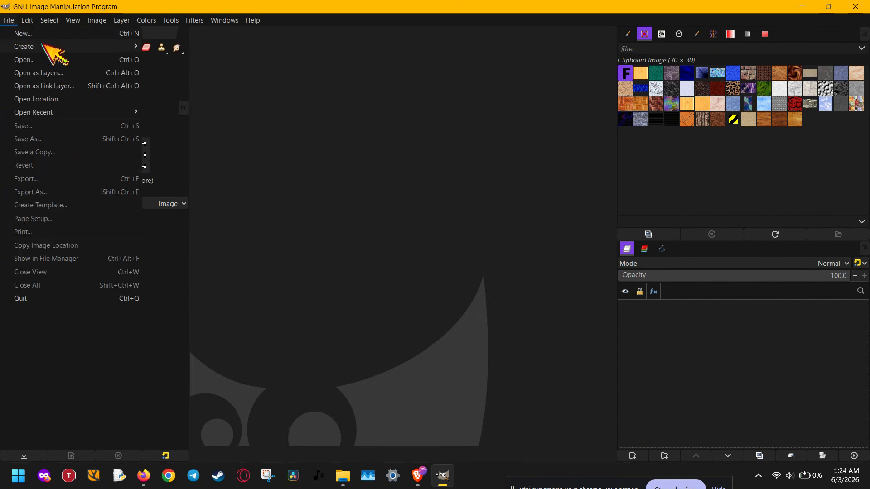
left_click(27, 33)
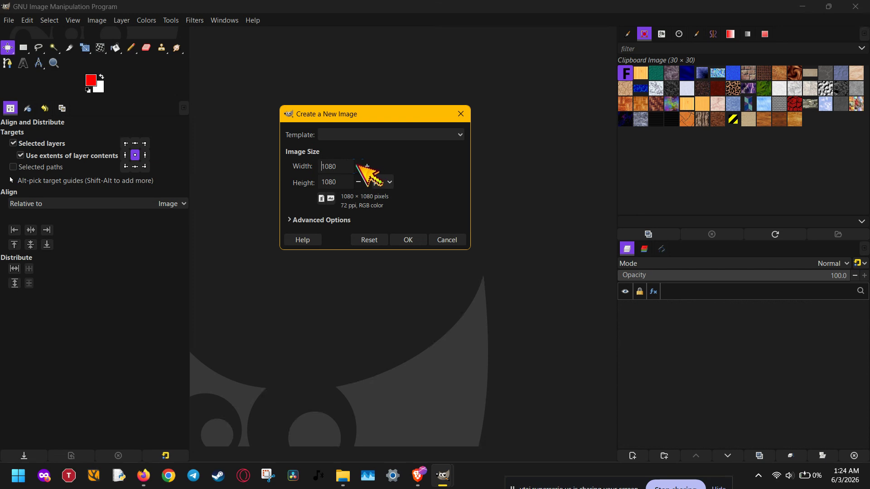
left_click(346, 183)
left_click(409, 241)
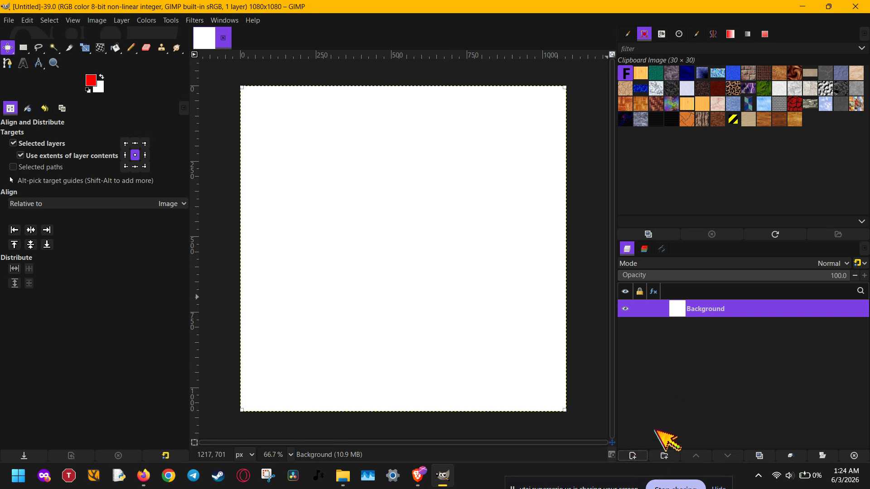
- Add an alpha channel to the Background layer and clear its white fill to transparency
key("ctrl+l")
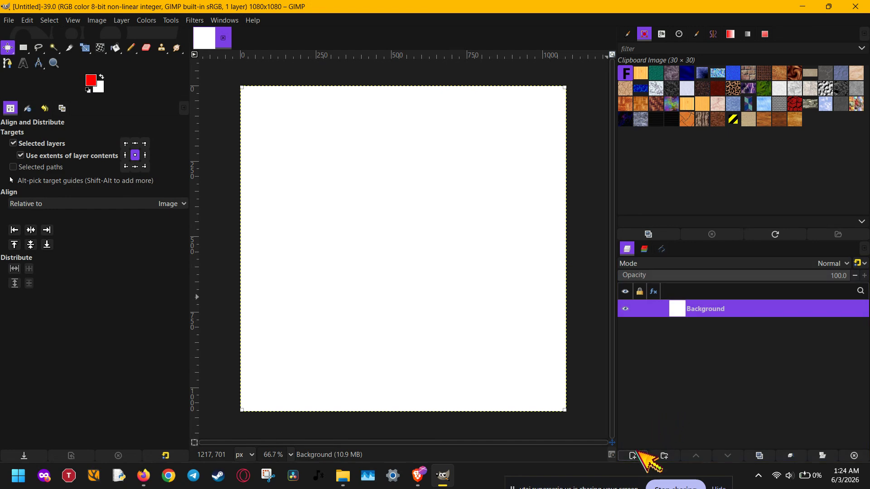
right_click(726, 309)
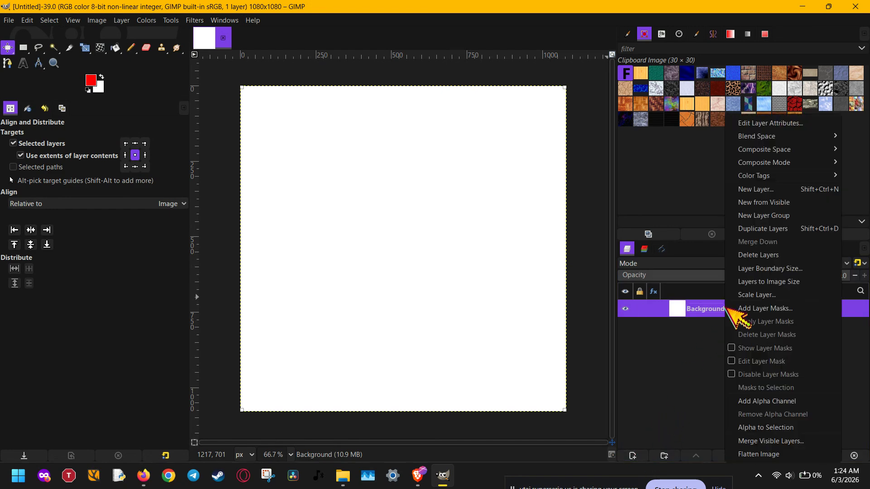
left_click(773, 401)
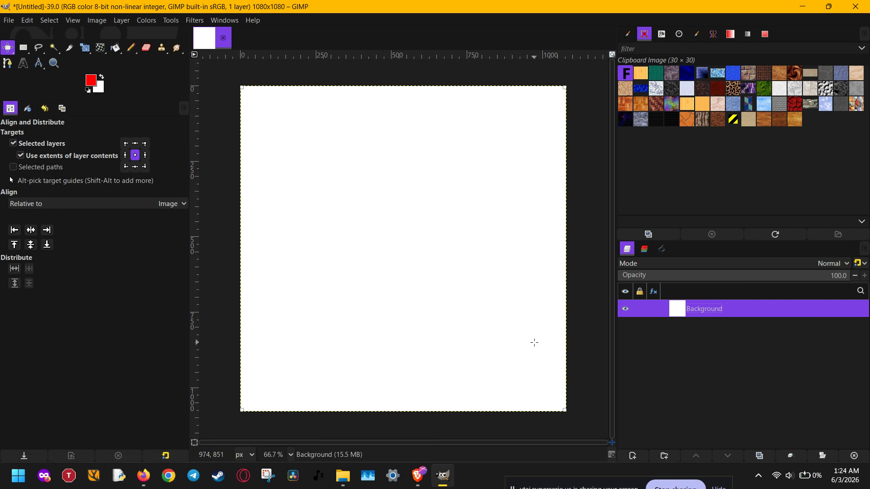
key("Delete")
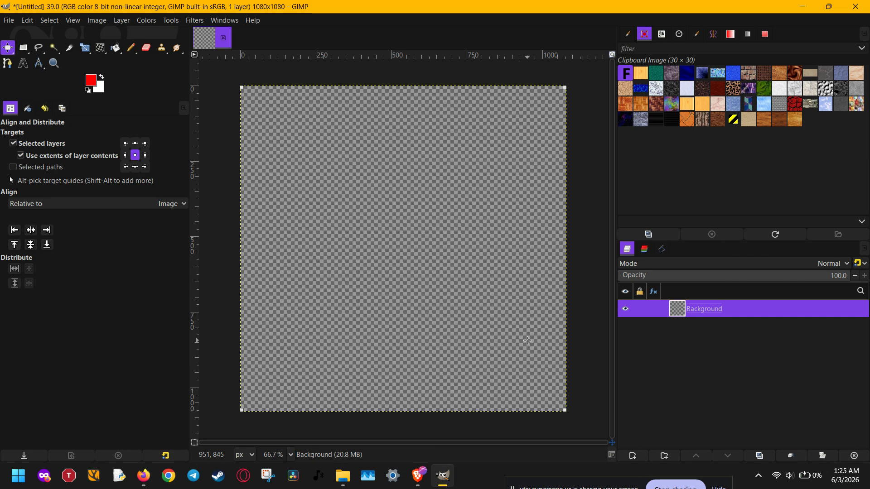
- Add a horizontal and a vertical guide to the image, each positioned at 50 percent
left_click(94, 20)
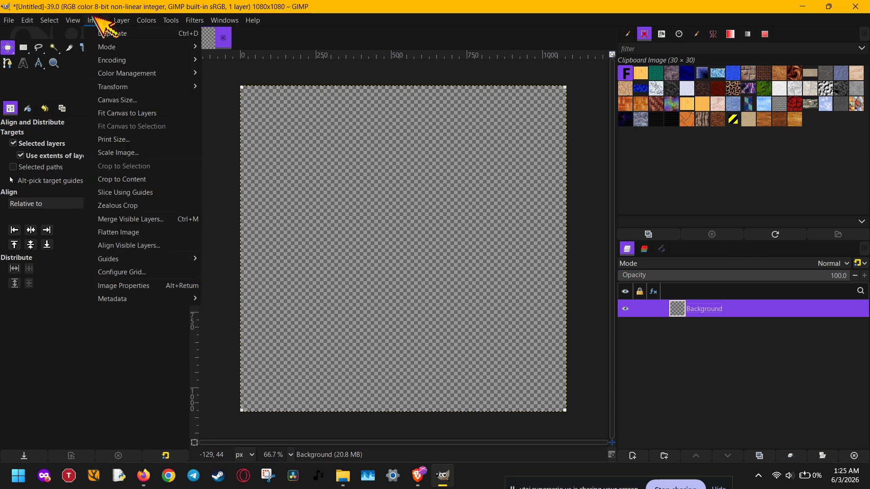
mouse_move(136, 259)
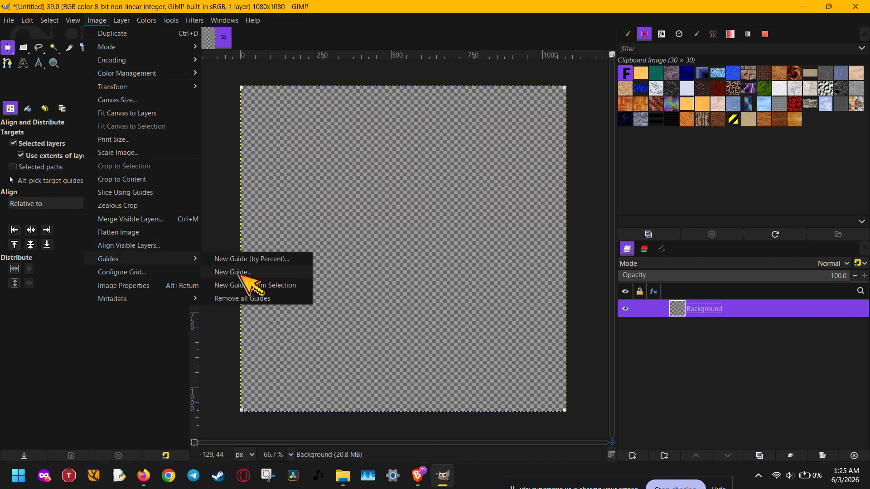
left_click(271, 259)
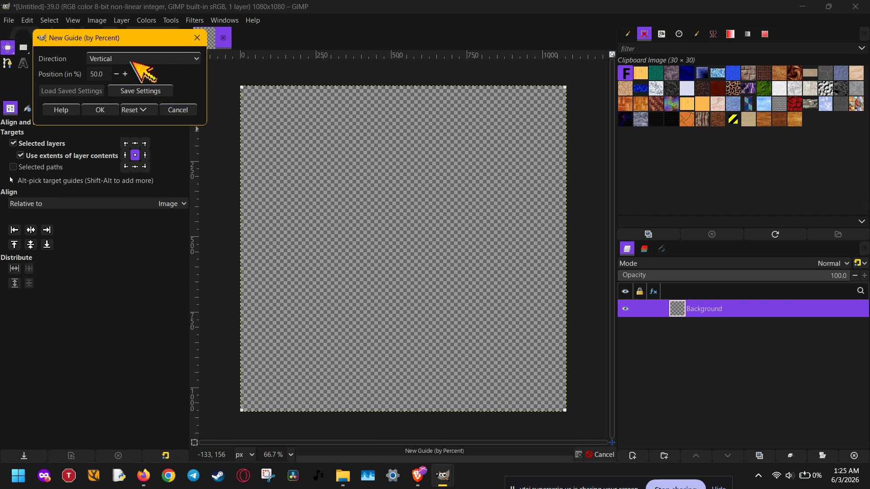
left_click(101, 109)
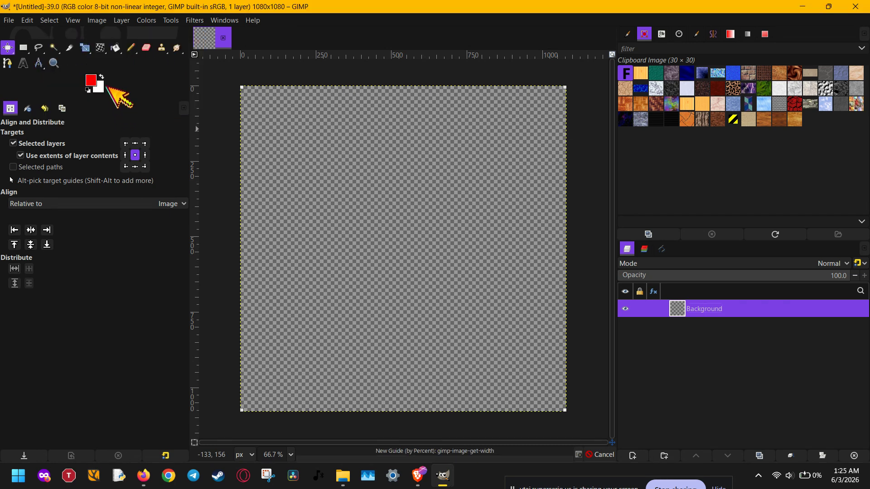
left_click(91, 21)
mouse_move(118, 259)
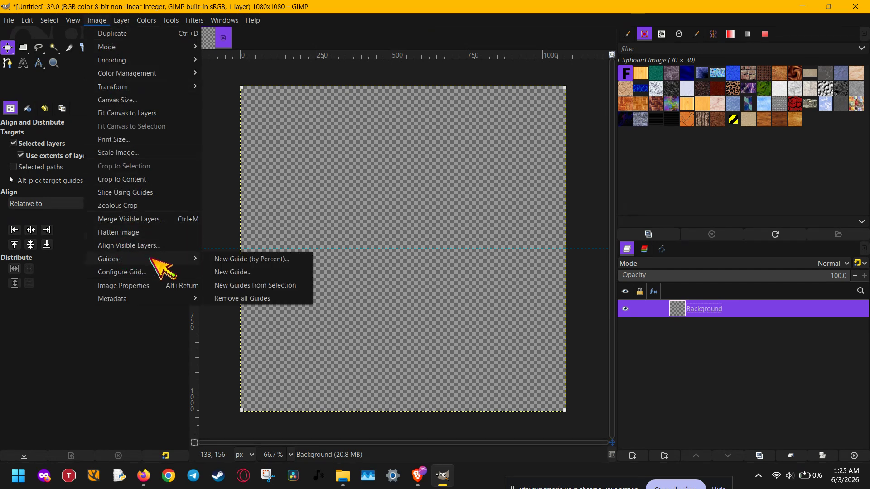
left_click(247, 262)
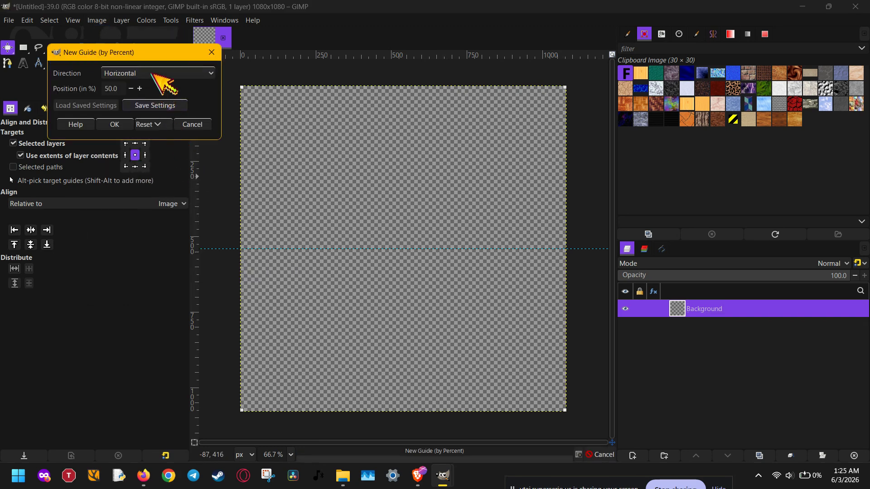
scroll(163, 77, "down", 1)
left_click(117, 123)
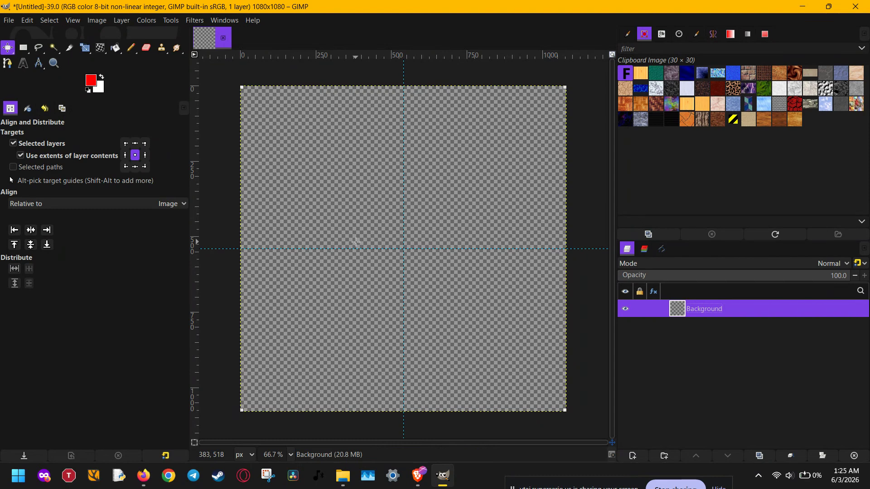
- Open the photo h-ng-quang.jpg from the Assets folder as a new layer in the image
scroll(355, 243, "down", 2)
left_click_drag(357, 241, 385, 240)
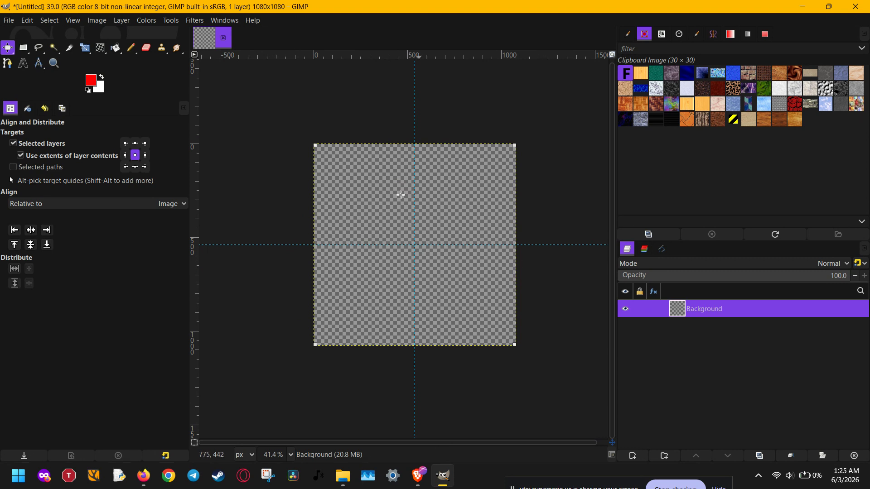
left_click(9, 21)
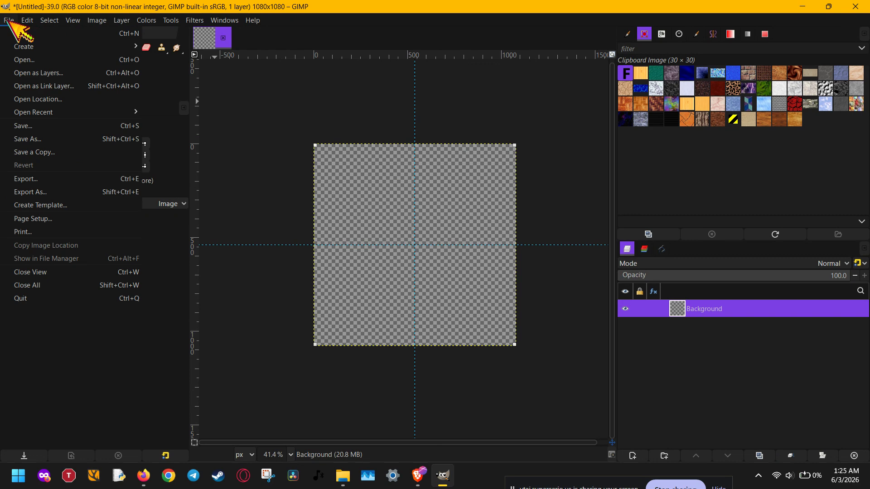
left_click(39, 73)
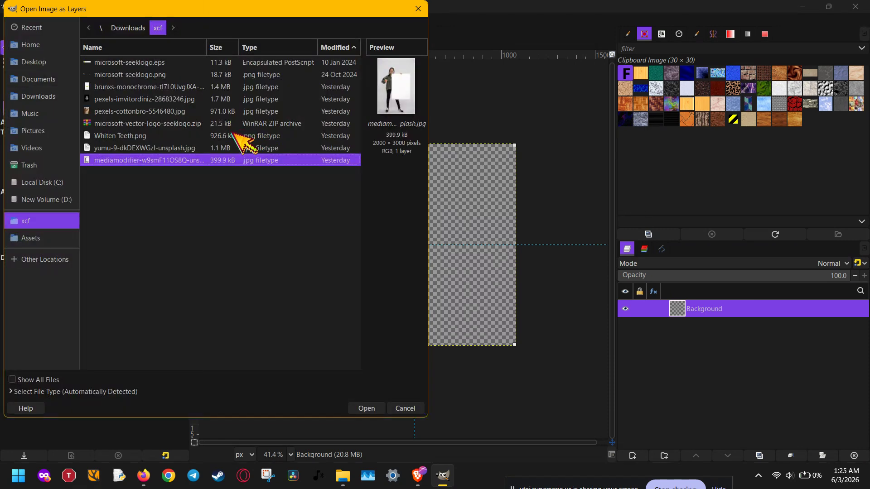
left_click(102, 148)
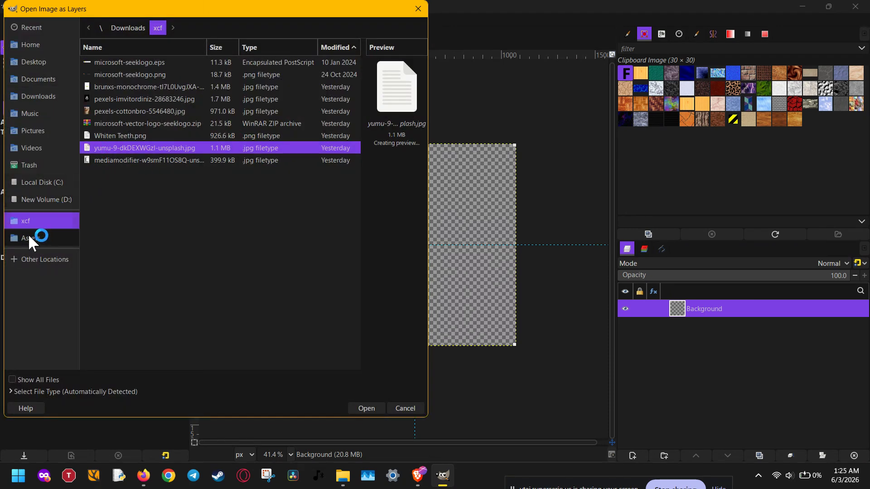
left_click(29, 239)
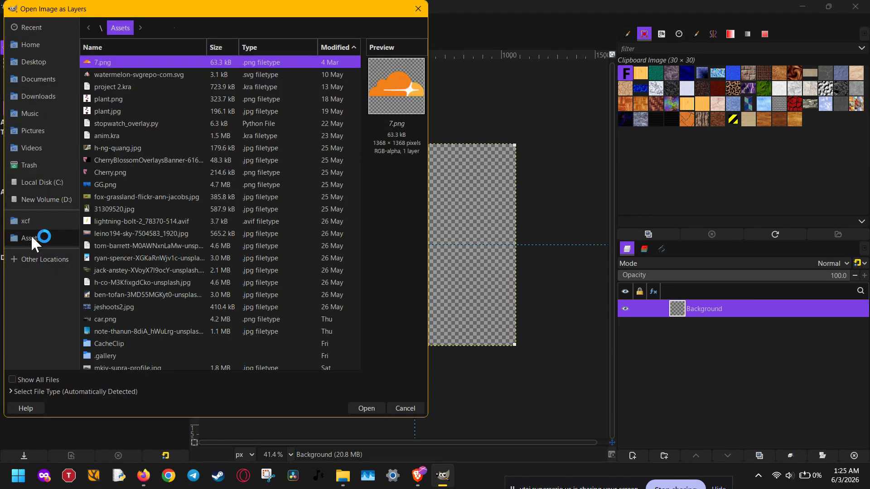
left_click(110, 149)
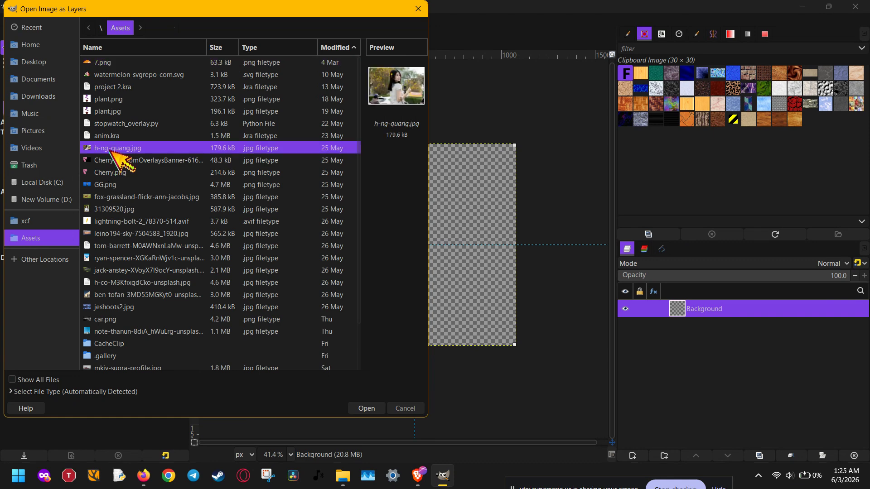
left_click(367, 410)
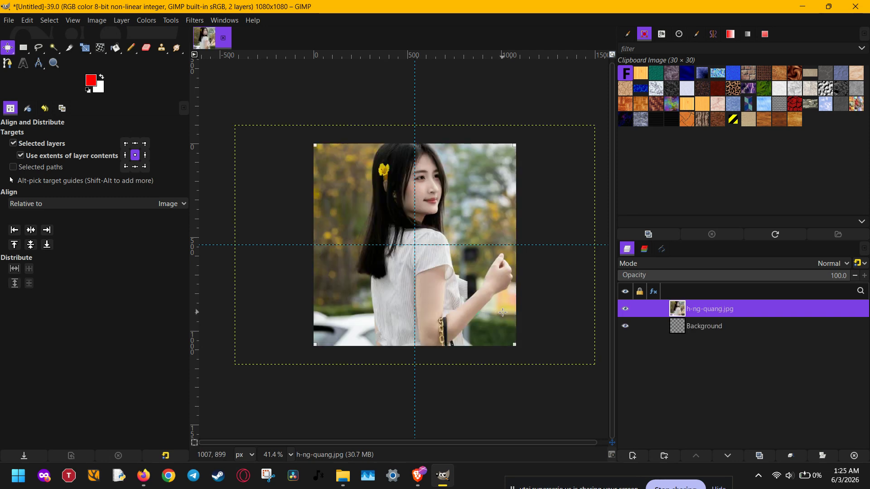
- Scale the photo layer down around its center to 1077 × 718 pixels, fitting the canvas width
key("shift+s")
left_click(500, 311)
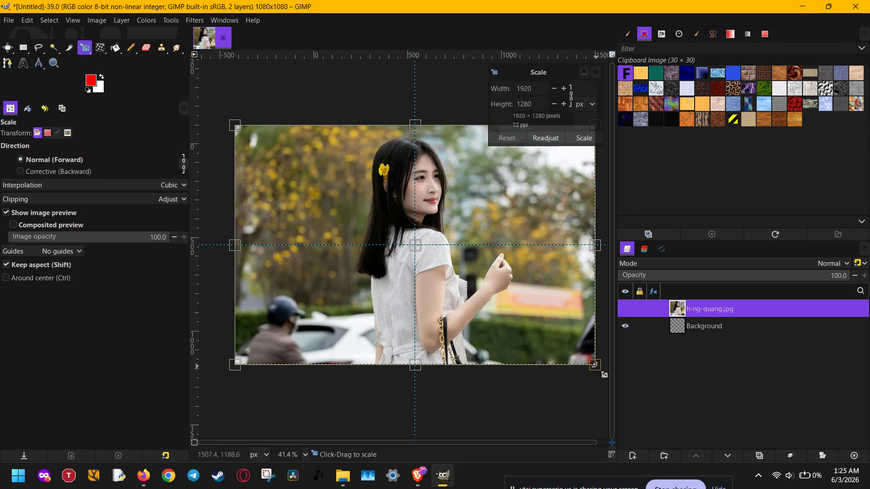
left_click_drag(594, 364, 443, 251)
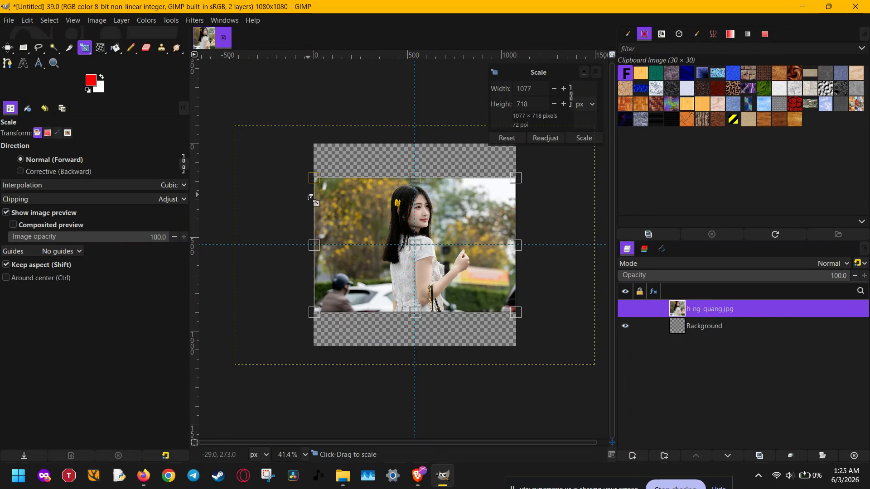
key("Return")
key("u")
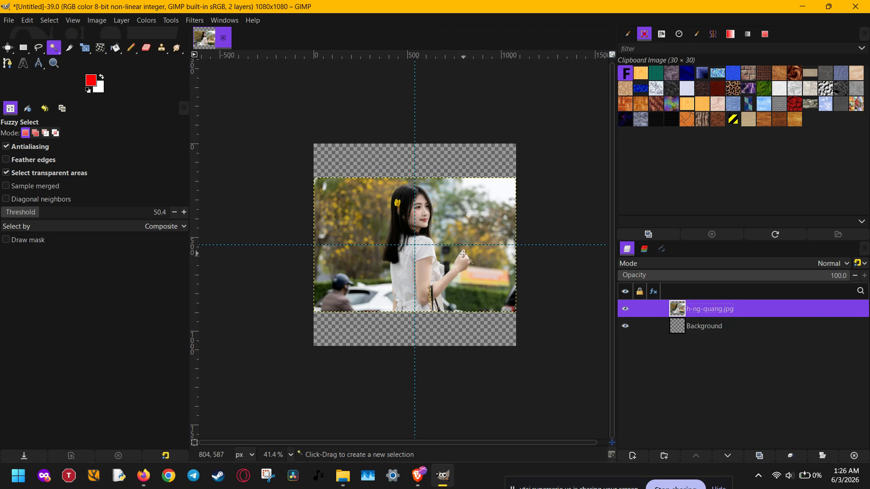
scroll(520, 252, "up", 2)
scroll(462, 254, "down", 2)
scroll(462, 255, "up", 2)
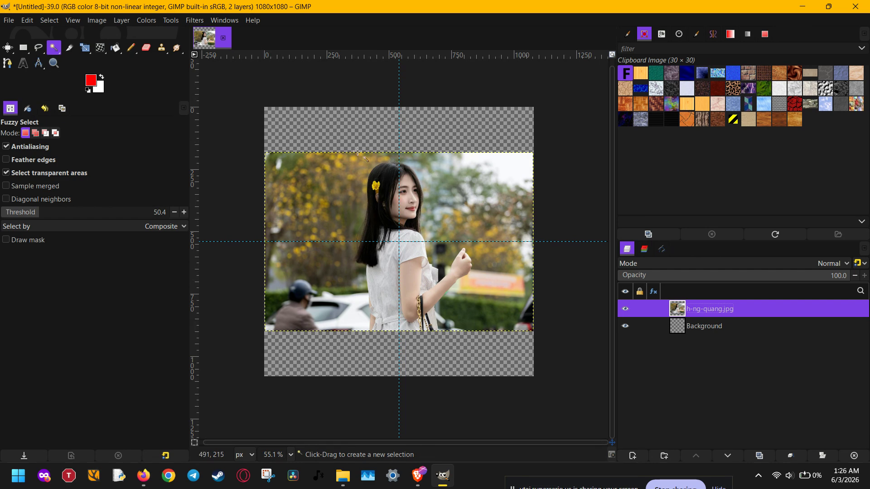
left_click(195, 21)
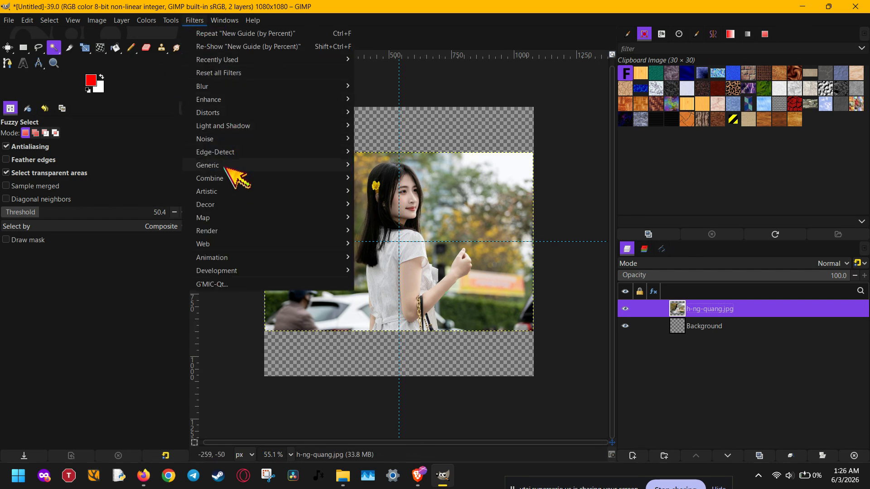
mouse_move(240, 87)
left_click(370, 103)
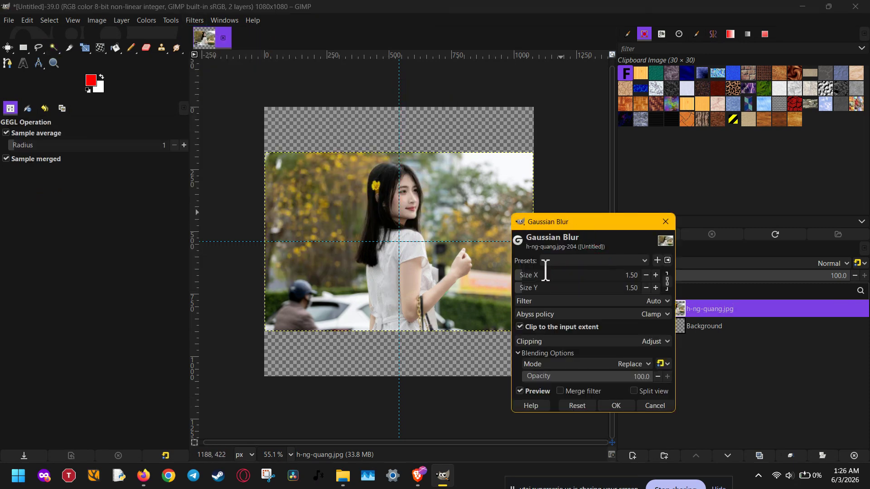
left_click_drag(545, 271, 516, 275)
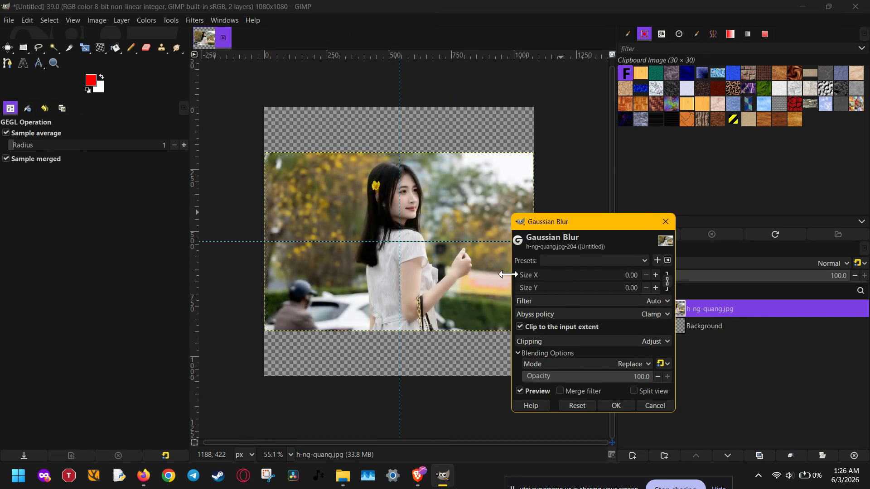
left_click(660, 405)
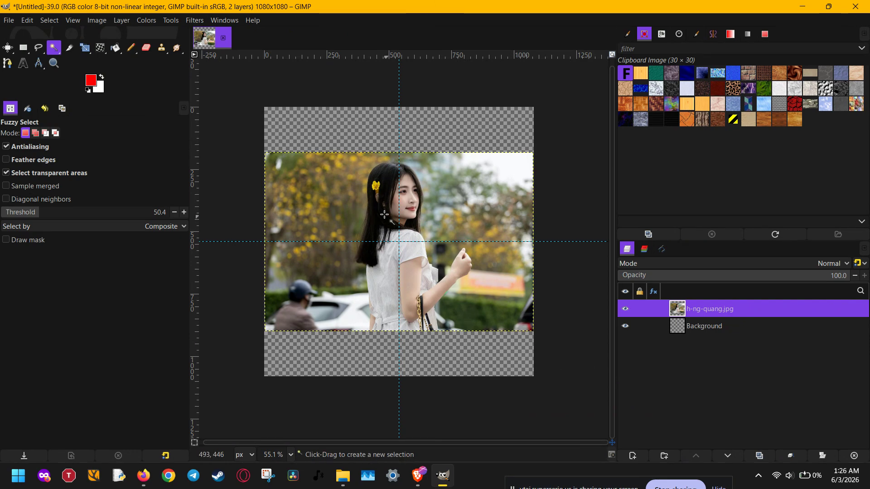
- Draw a closed three-point path around the woman's head with the Paths tool, from above her hair to both sides below her chin
scroll(384, 214, "up", 5, "ctrl")
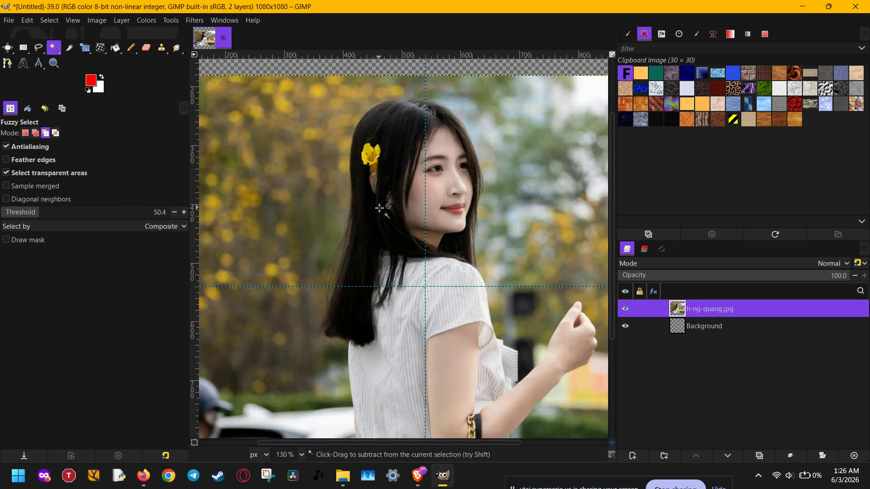
scroll(381, 210, "down", 3, "ctrl")
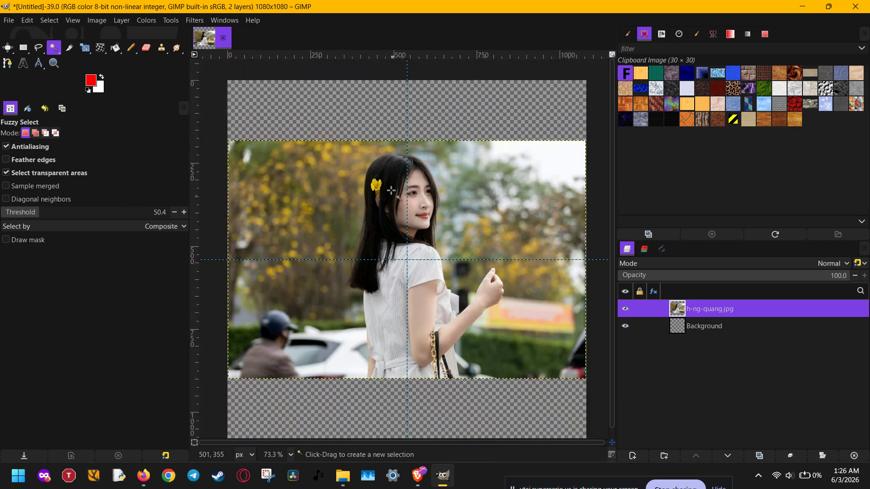
key("b")
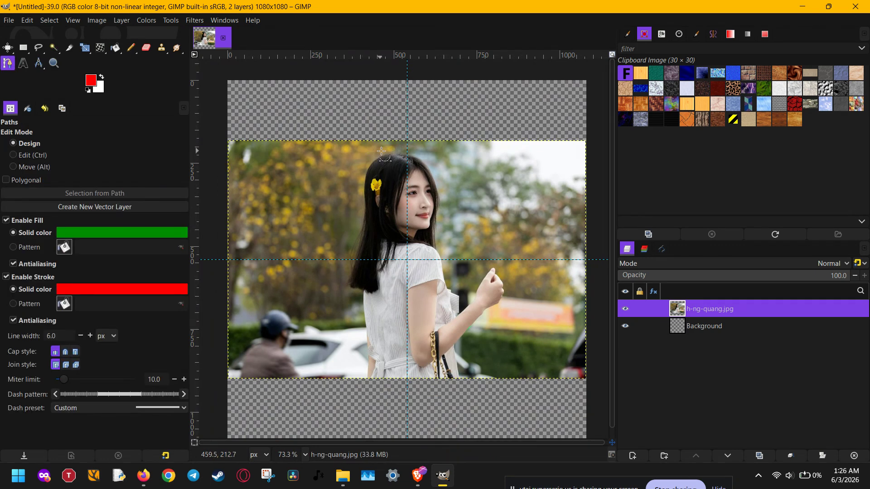
left_click(394, 144)
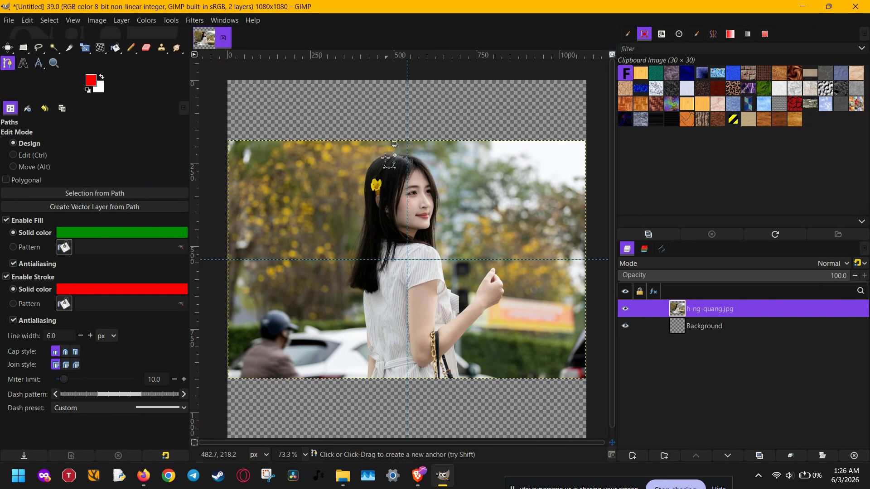
left_click(347, 232)
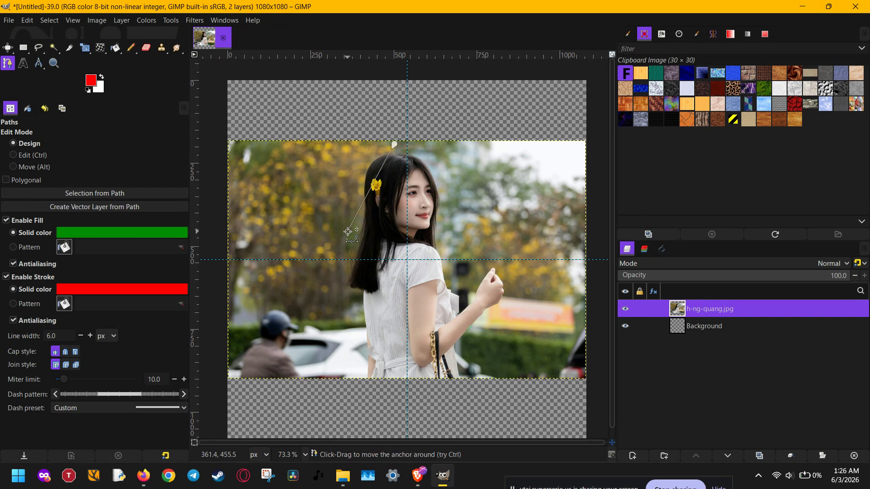
left_click(455, 236)
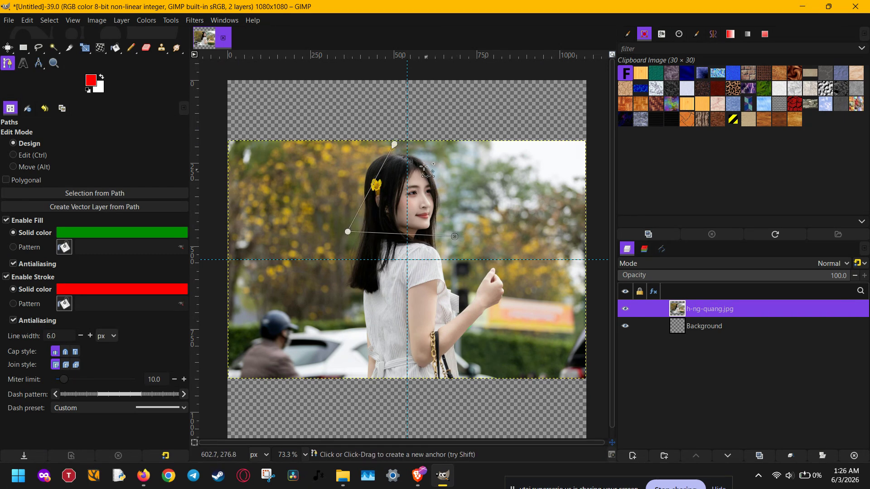
left_click(394, 144, "ctrl")
- Reshape the path into an inverted triangle from the photo's upper edge to a tip on her upper arm, and convert it to a selection
left_click_drag(394, 144, 406, 141)
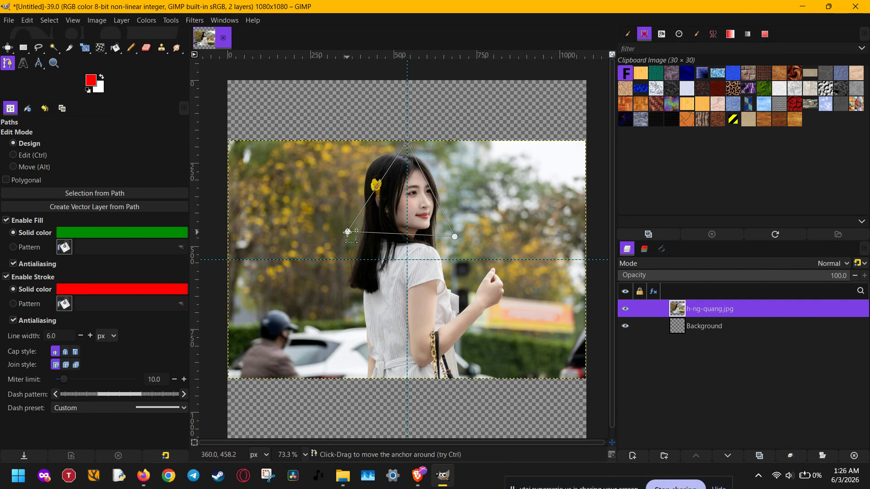
left_click_drag(347, 232, 466, 144)
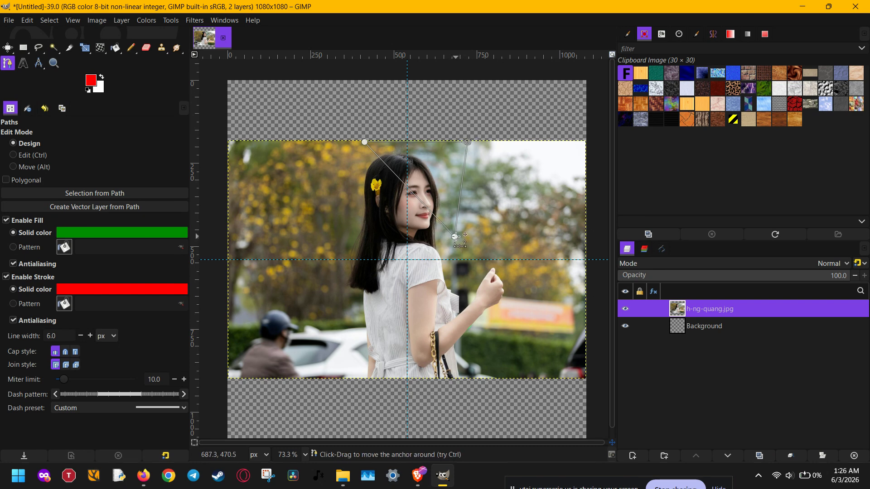
left_click_drag(455, 236, 418, 284)
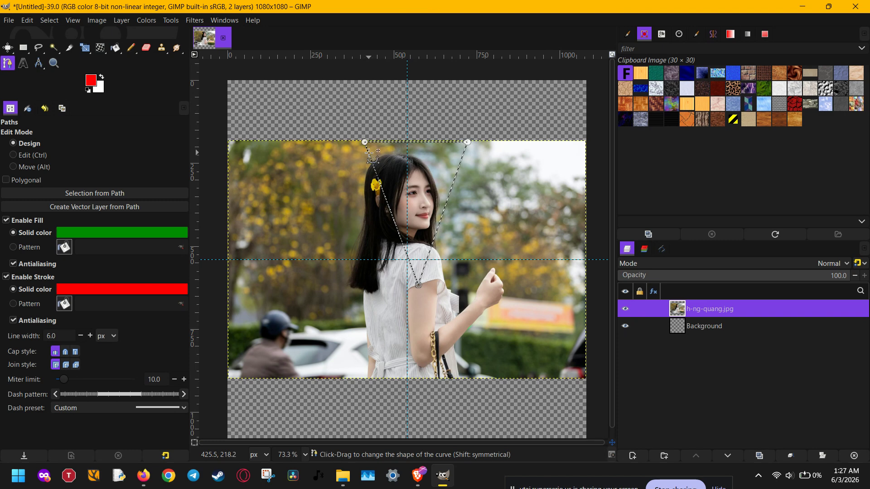
- Add a layer mask to the h-ng-quang.jpg layer, initialized from the selection
right_click(711, 309)
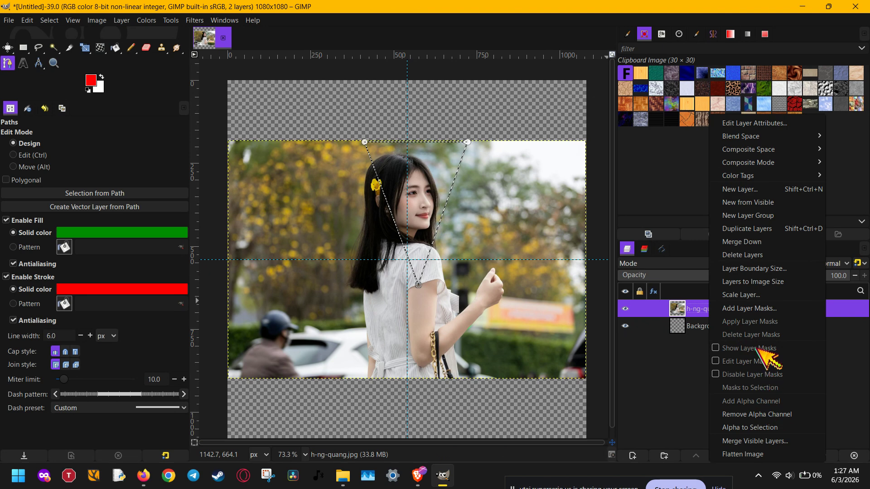
left_click(763, 308)
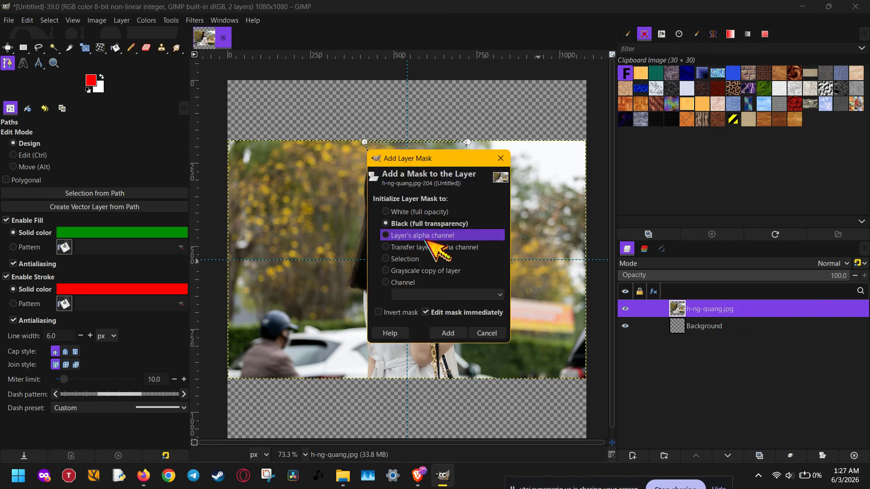
left_click(417, 259)
left_click(447, 333)
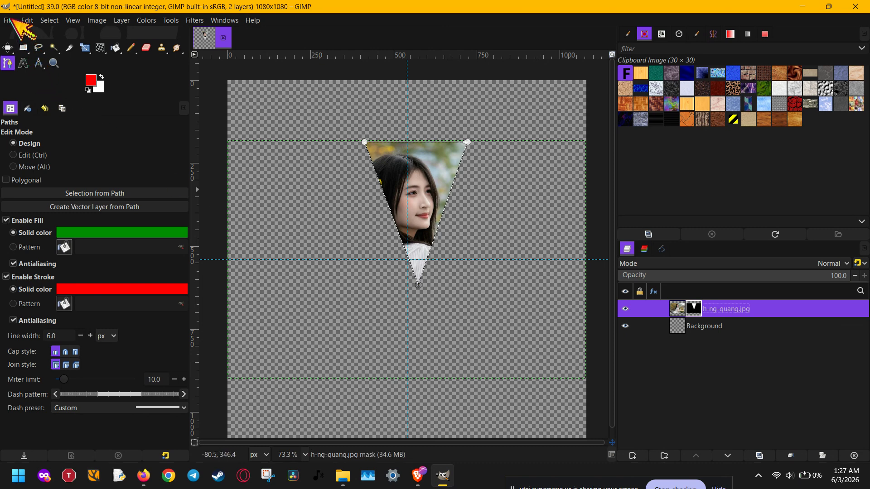
- Scale the selected triangle on the layer mask up around its center to about 408 × 565 pixels, keeping the aspect ratio
key("shift+s")
left_click(450, 211)
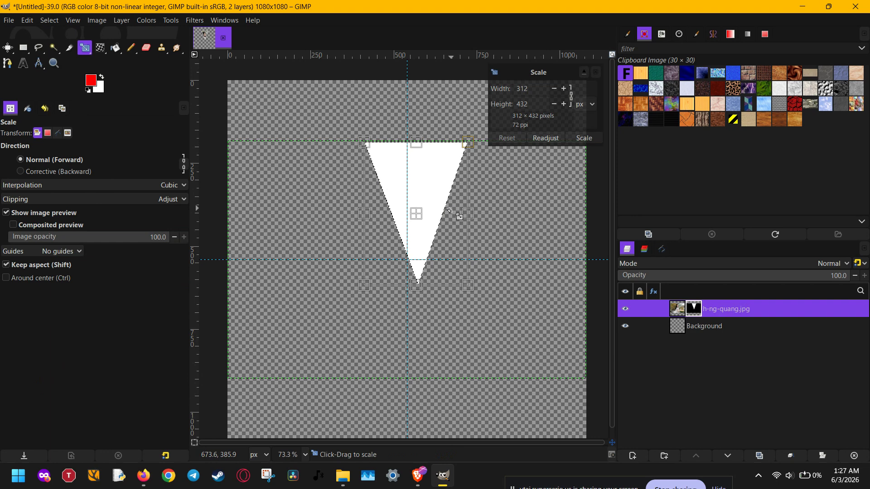
left_click_drag(467, 282, 510, 320)
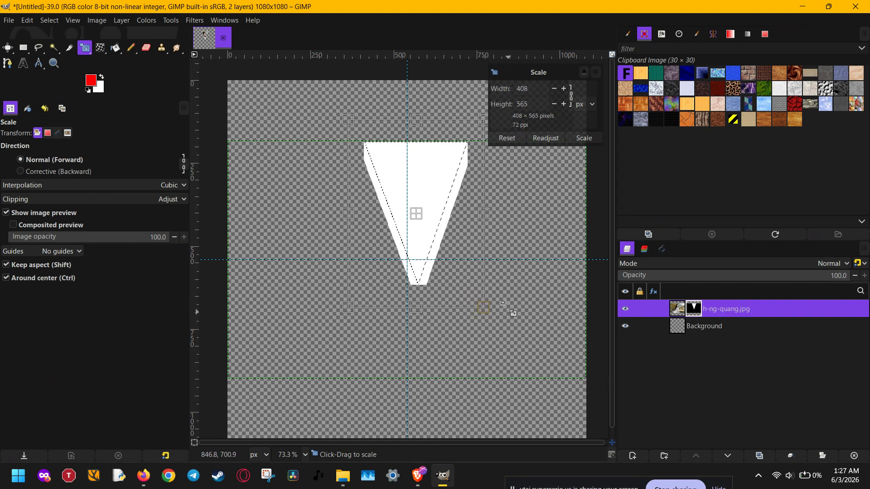
left_click(586, 142)
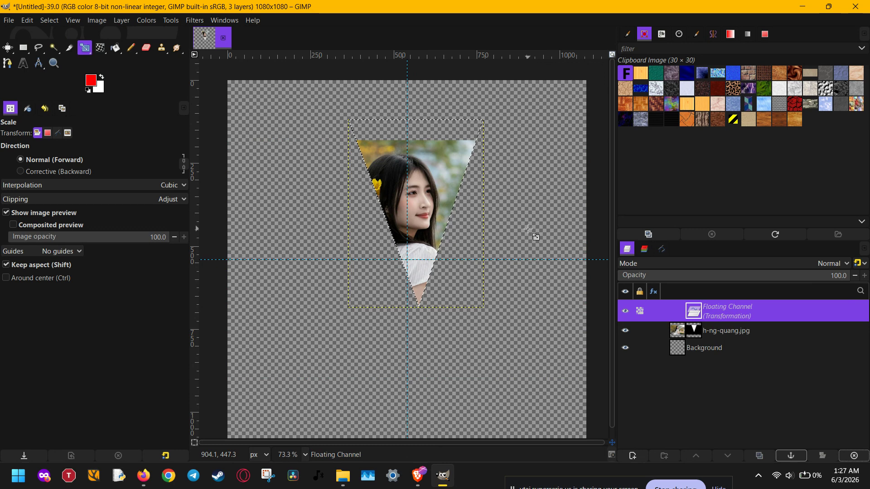
- Add the red text "Tri" in Sans-serif Bold at 359 px over the lower part of the triangular photo
key("t")
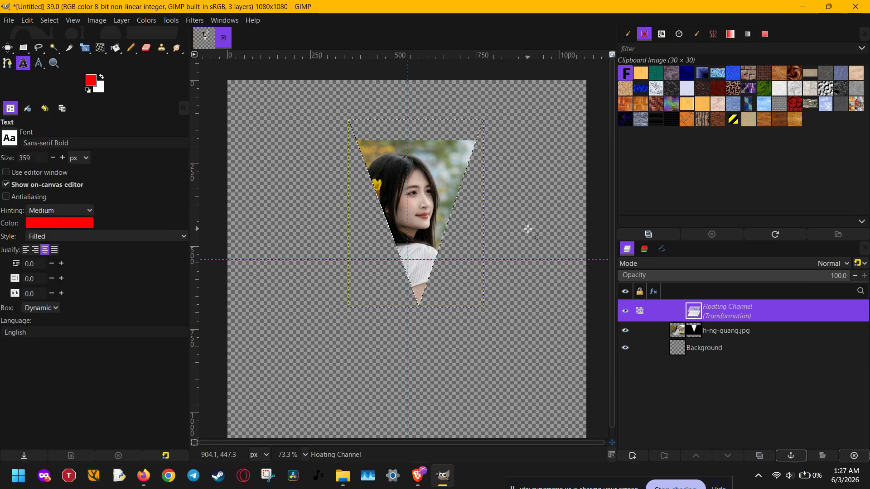
left_click_drag(292, 214, 377, 329)
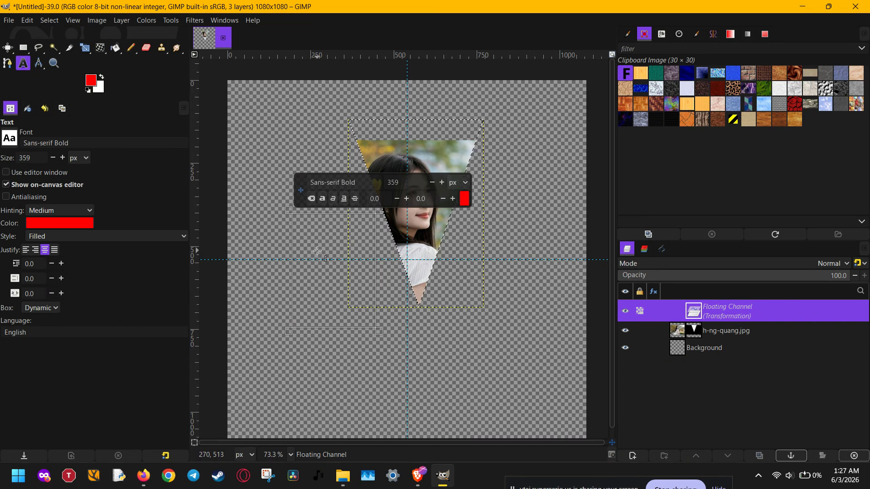
type("Tr")
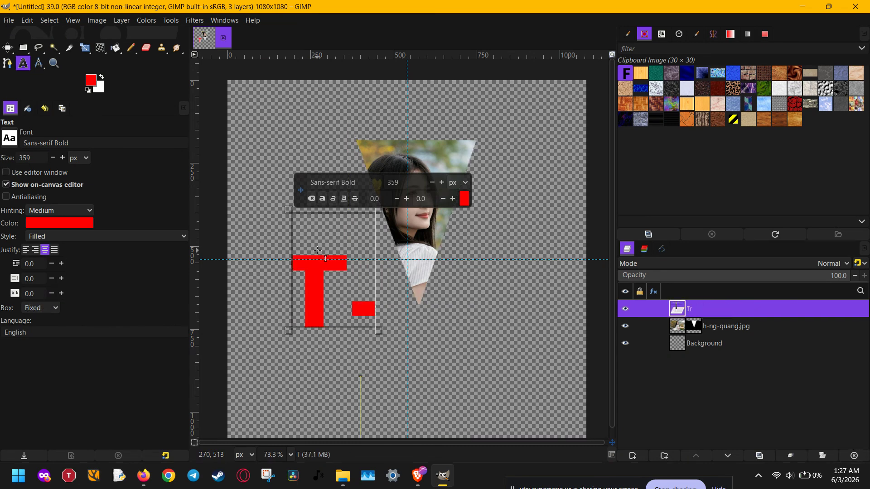
type("i")
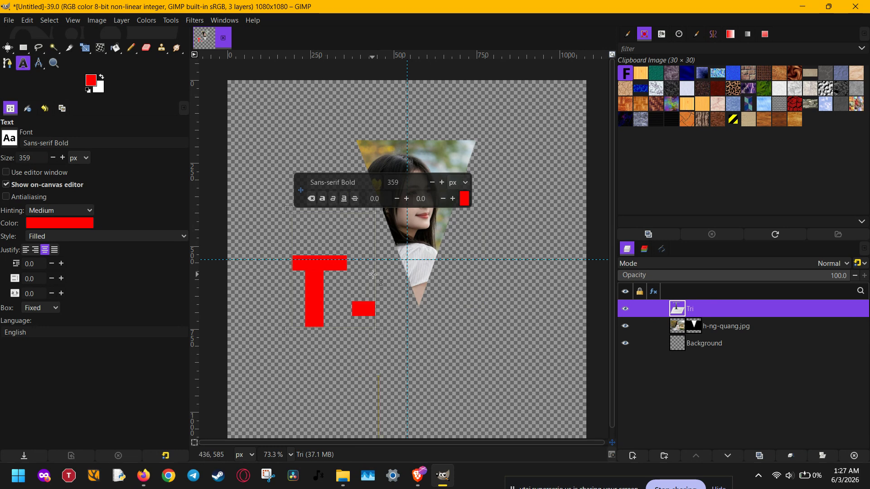
- Widen the text box to fit the whole word "Tri" and set its box mode to Dynamic
left_click_drag(375, 272, 549, 263)
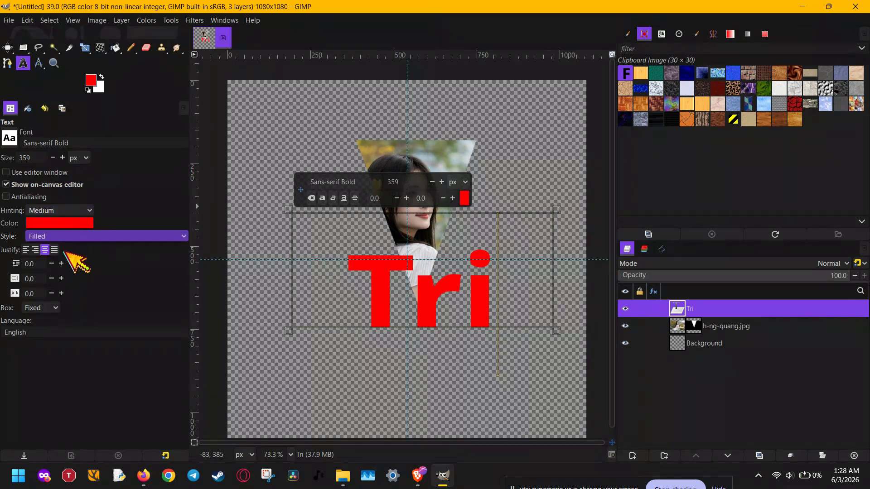
left_click(53, 308)
left_click(46, 298)
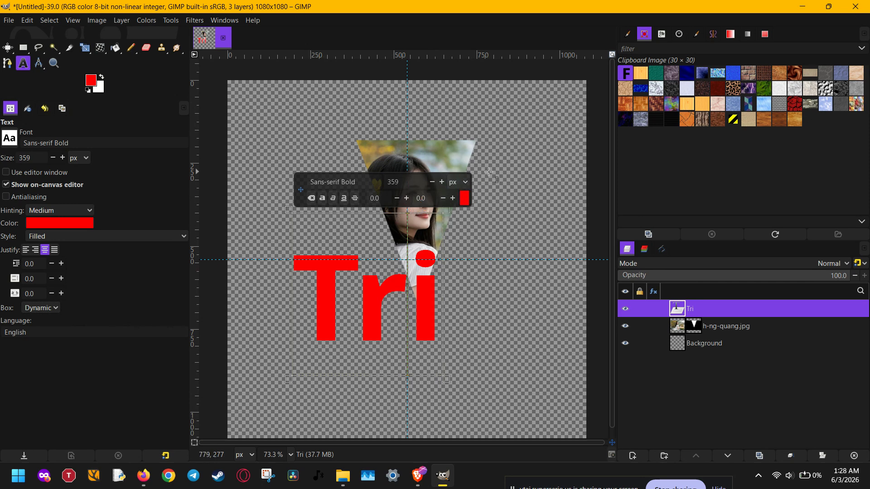
left_click(453, 141)
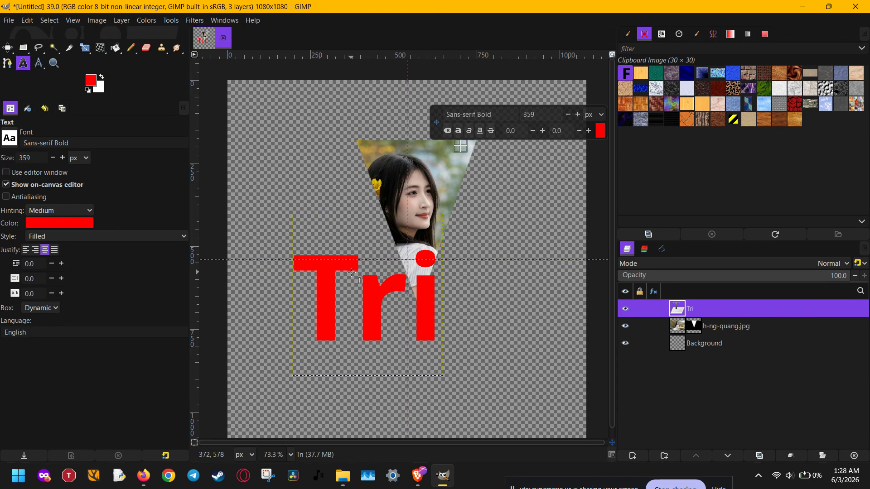
left_click(369, 302)
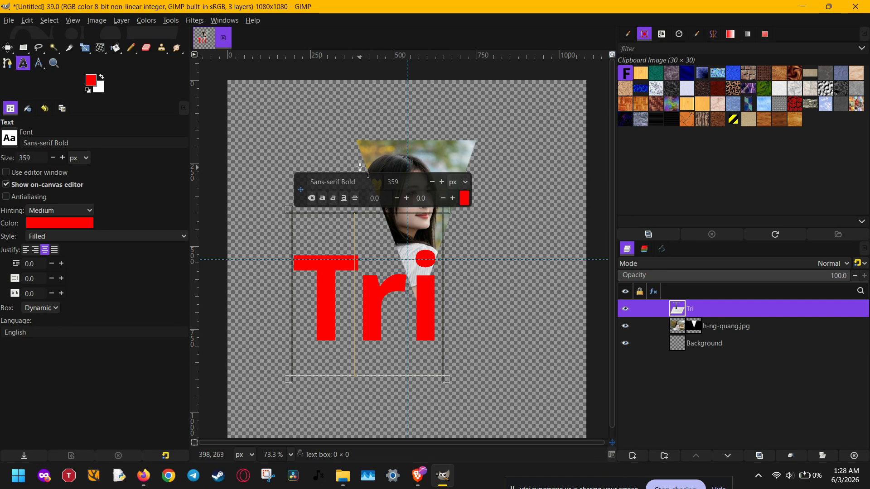
left_click(389, 154)
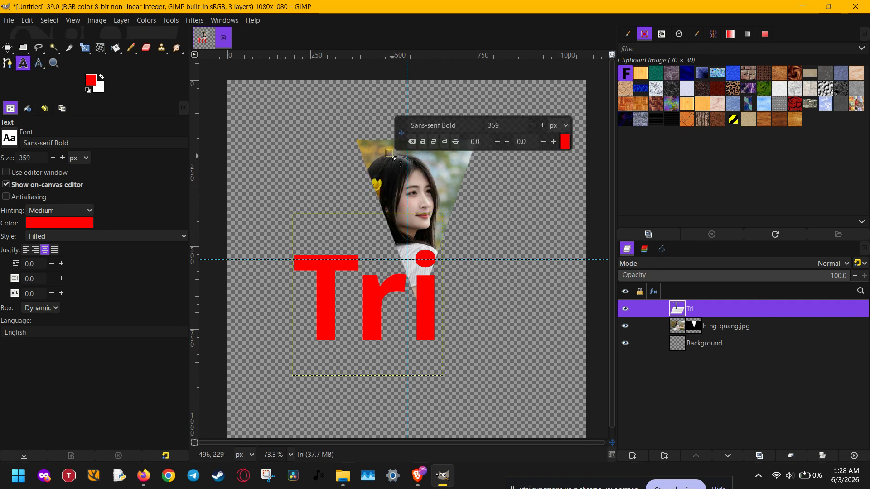
type("m")
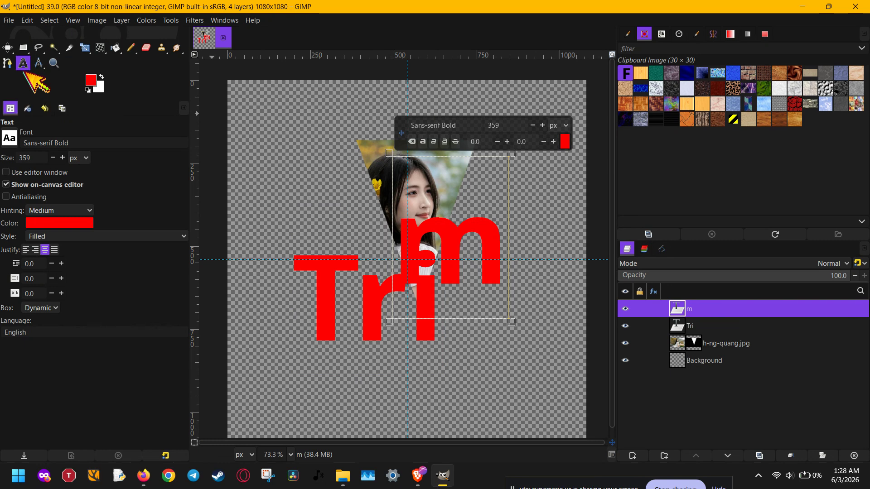
key("ctrl+z")
key("ctrl+z")
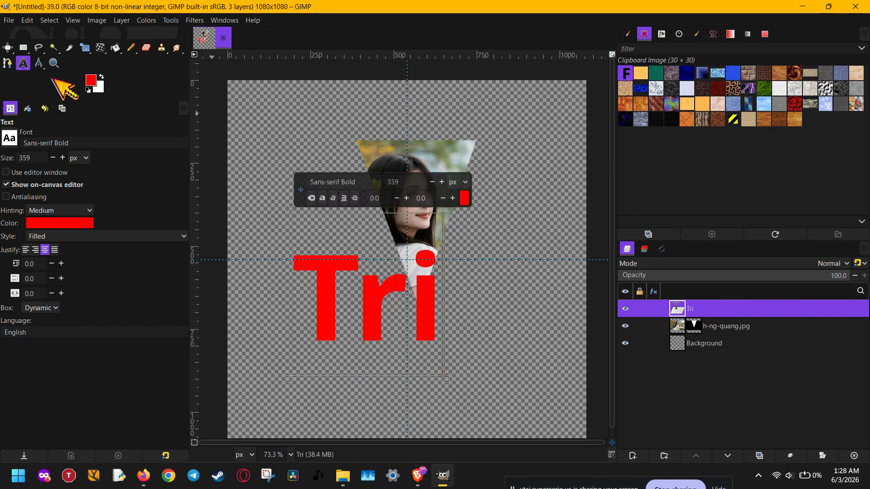
key("Escape")
- Move the "Tri" text layer up and to the left so that it sits beside the triangular photo
key("m")
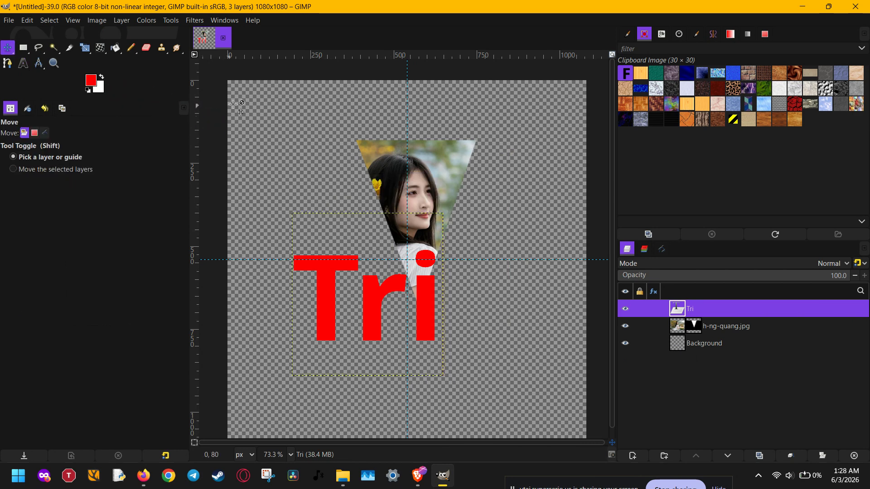
left_click_drag(428, 171, 475, 222)
key("ctrl+z")
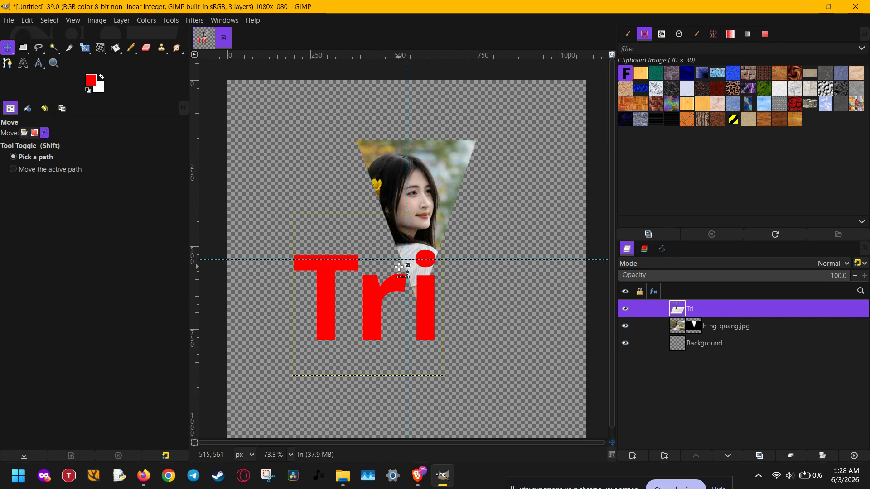
left_click_drag(374, 293, 319, 264)
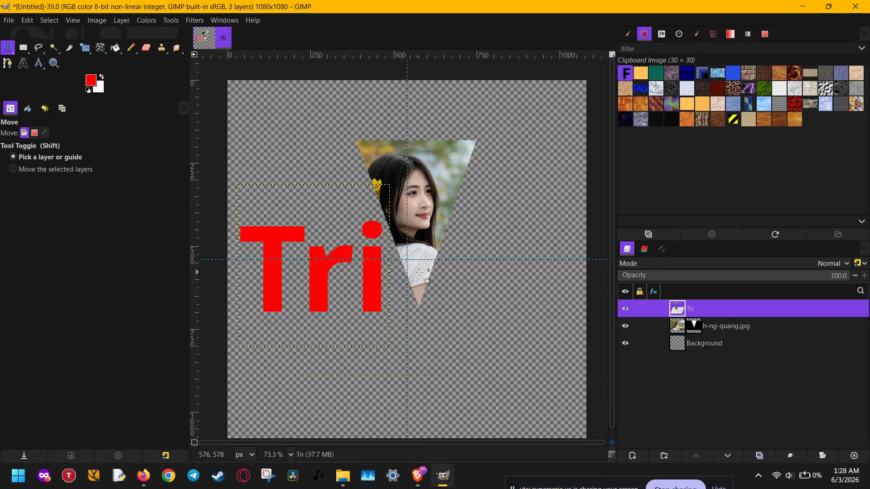
- Apply a Drop Shadow to the "Tri" layer with X and Y offsets of 20, blur radius 10 and opacity 0.500
left_click(194, 21)
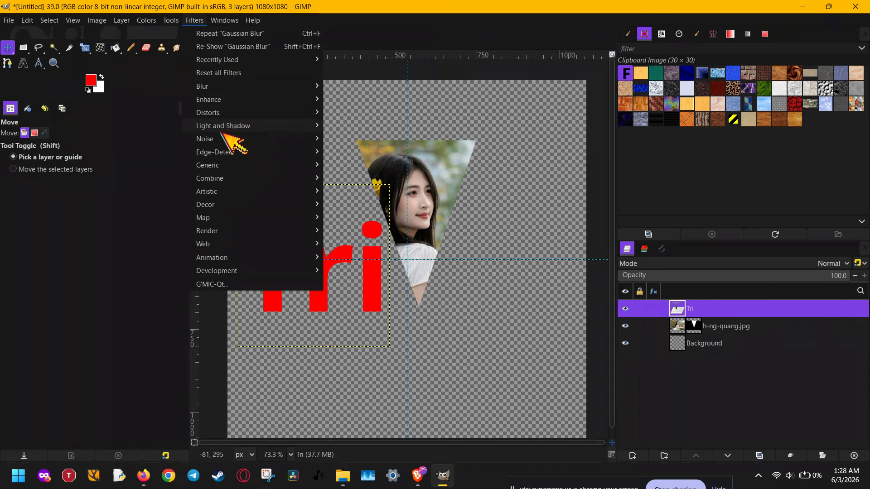
mouse_move(238, 129)
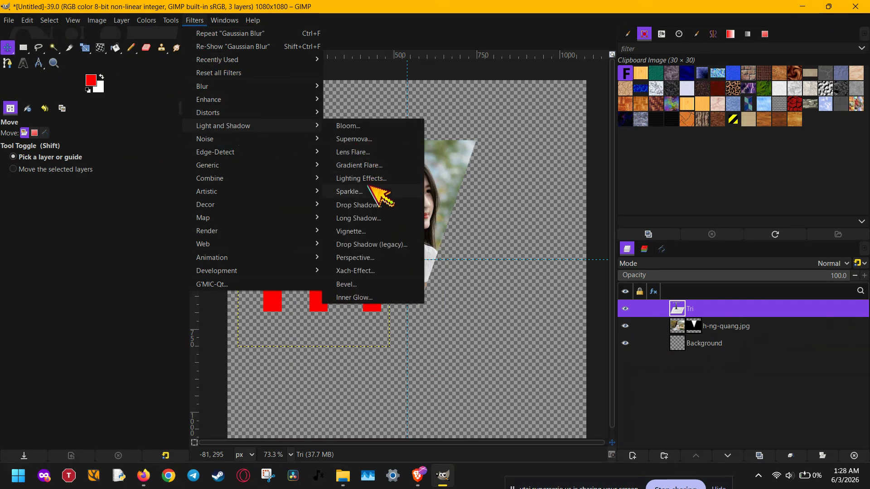
left_click(367, 205)
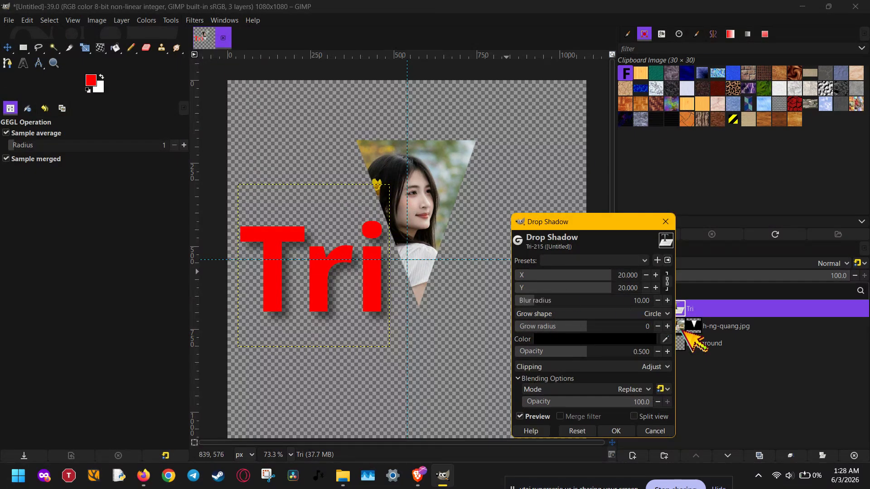
left_click(617, 431)
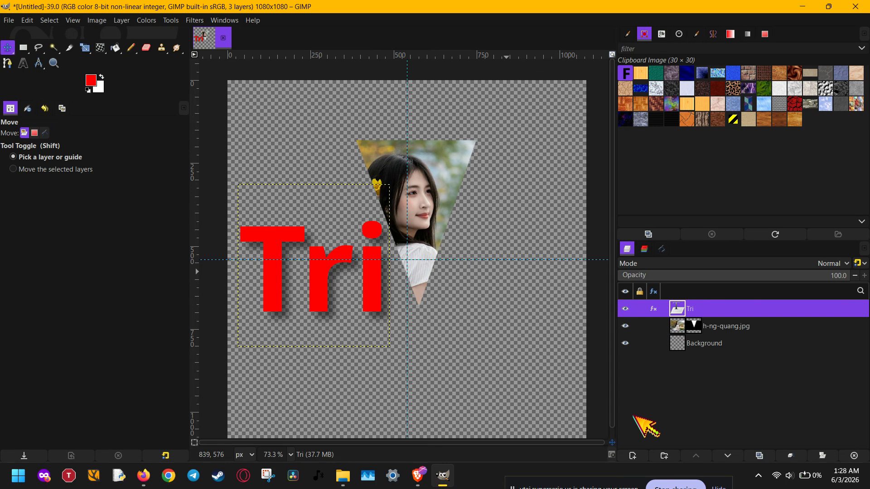
- Create a new 1080 × 1080 px layer named "buttn" with transparency fill above the "Tri" layer
left_click(632, 454)
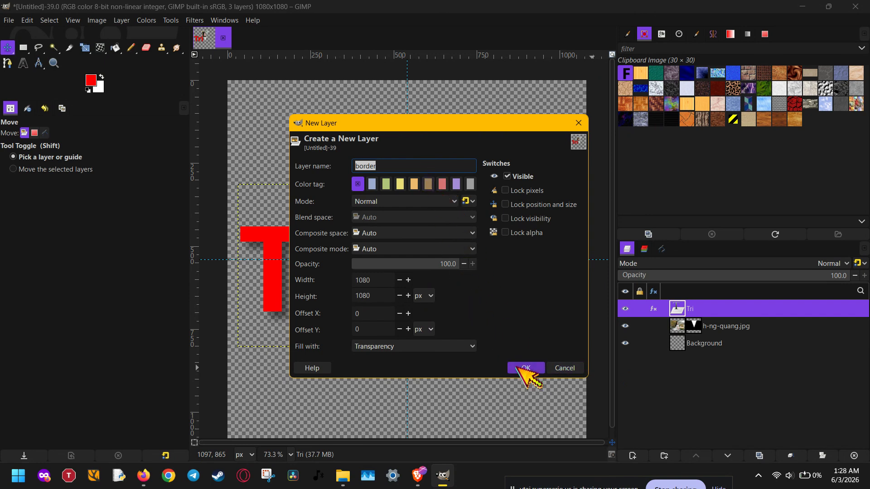
type("buttn")
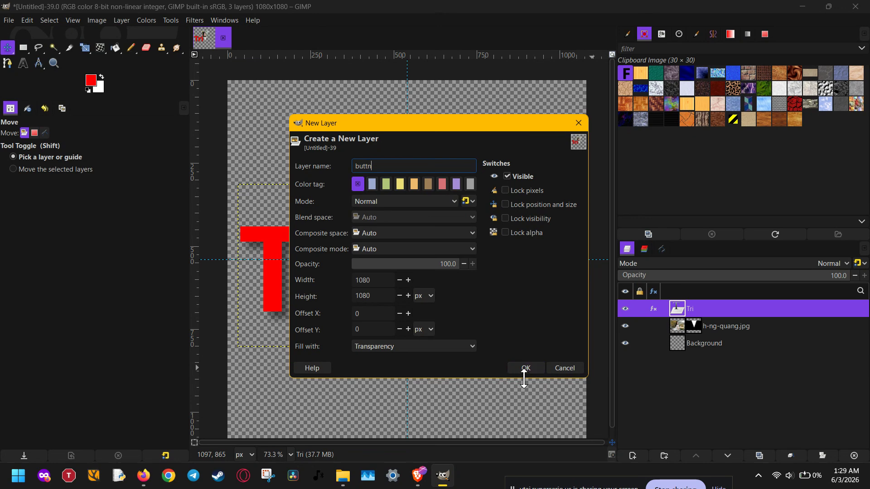
left_click(527, 368)
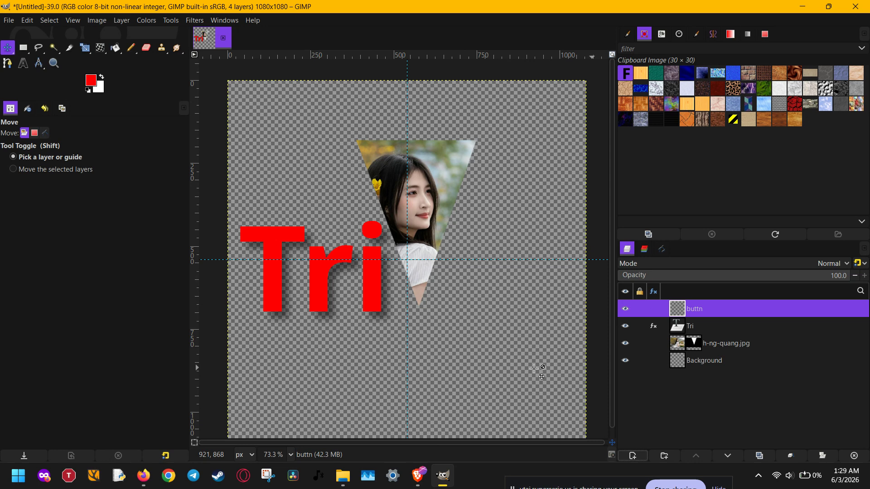
- Select a rounded rectangle of about 554 × 352 px around the "Tri" text, with corner radius 133.7
key("r")
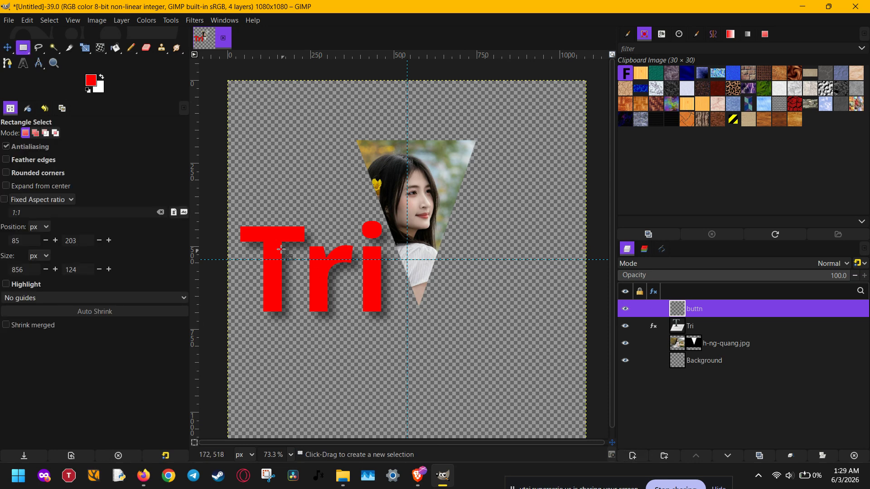
left_click(27, 174)
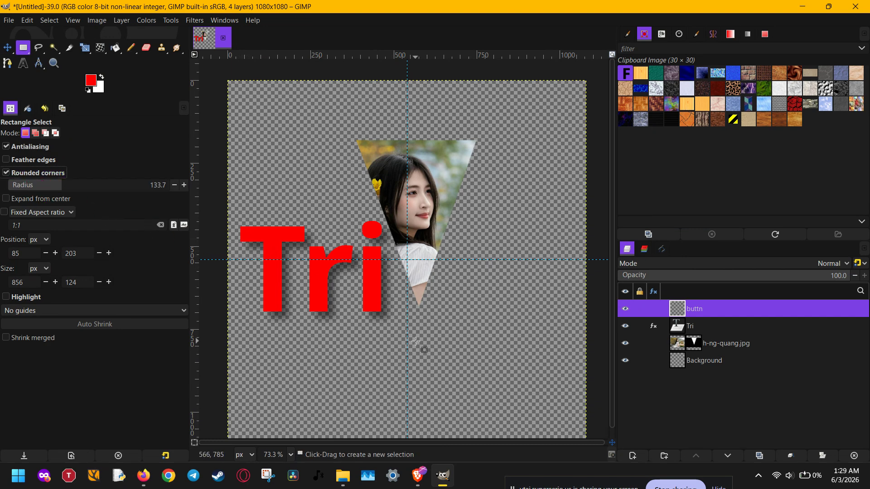
left_click_drag(416, 341, 232, 198)
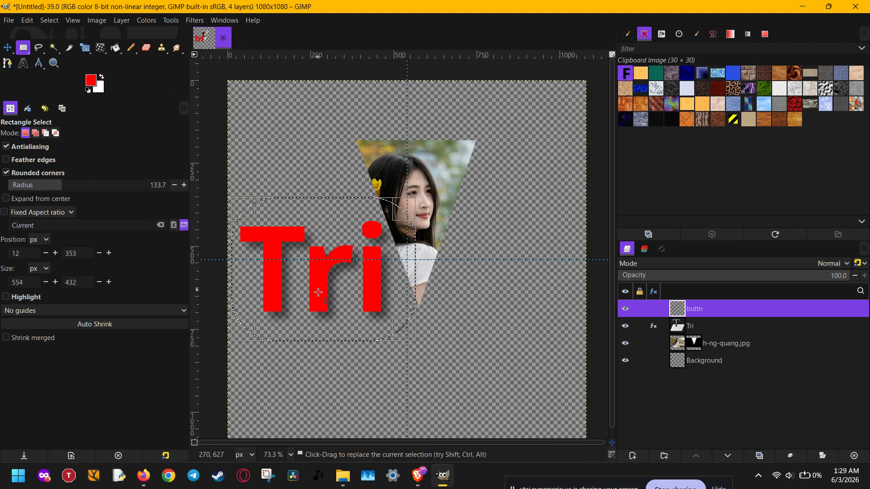
left_click_drag(319, 340, 319, 323)
left_click_drag(327, 211, 327, 225)
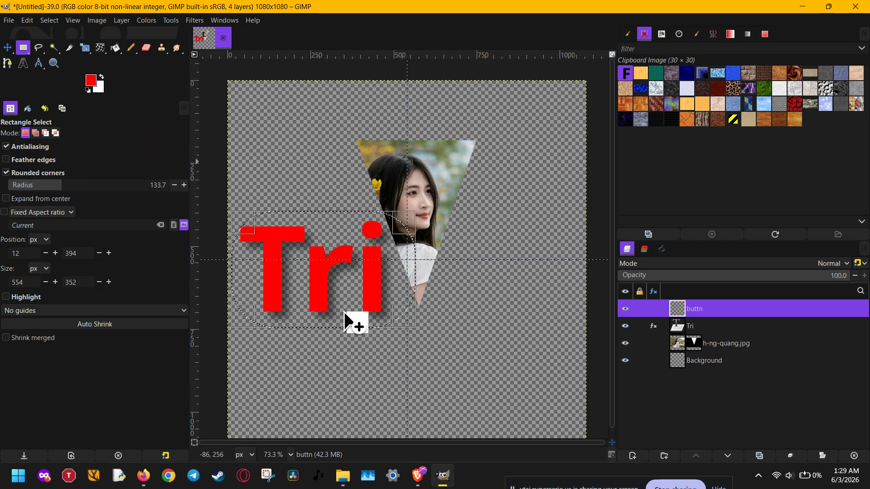
- Fill the rounded selection with the white background colour, deselect it and place the "buttn" layer beneath the "Tri" layer
key("ctrl+period")
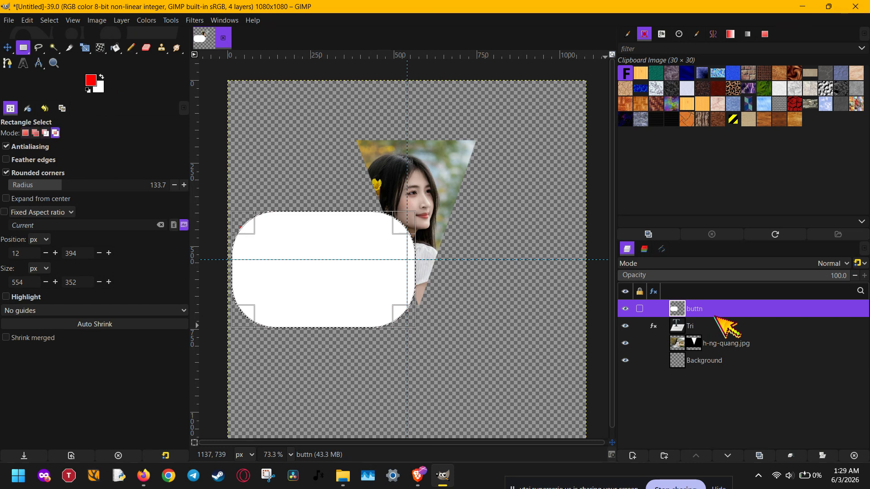
key("ctrl+shift+a")
mouse_move(716, 312)
left_mouse_down()
mouse_move(719, 340)
mouse_move(716, 329)
left_mouse_up()
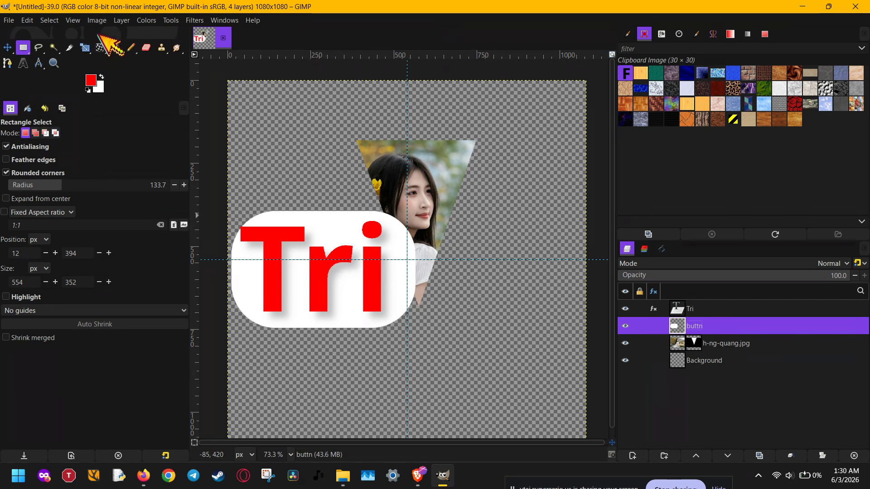
left_click(96, 20)
mouse_move(154, 47)
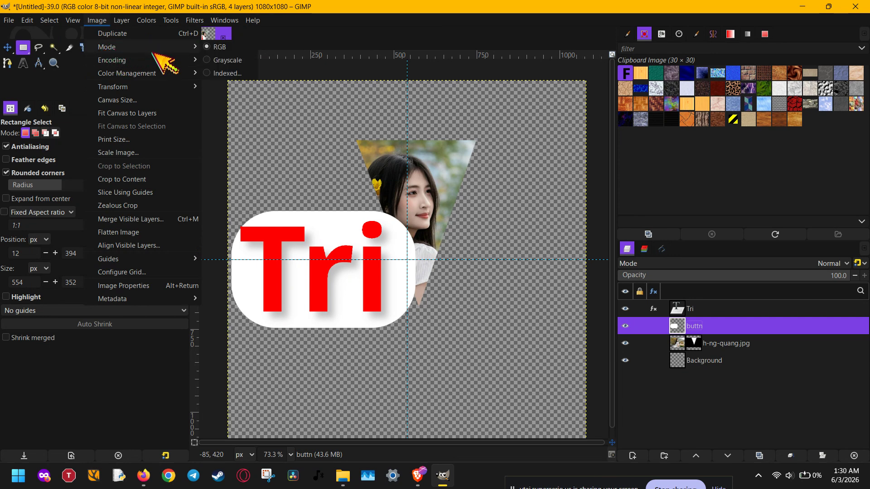
left_click(236, 51)
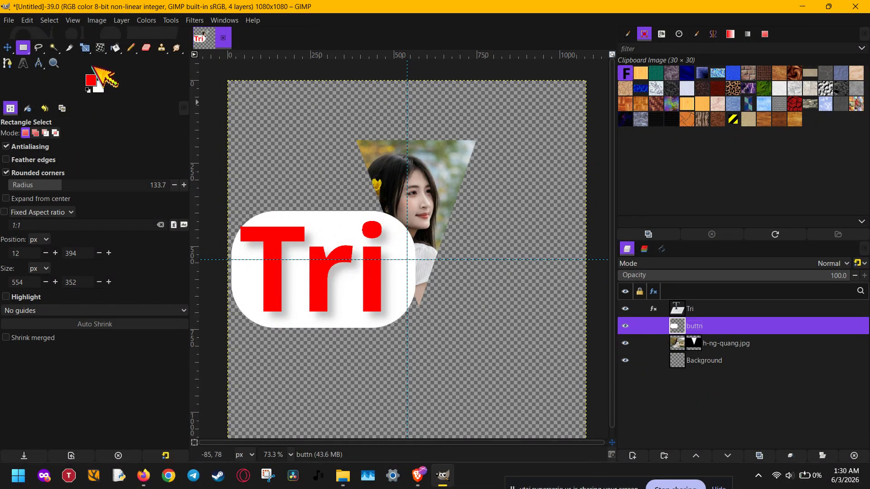
- Review the PNG export options for Untitled.png in the Documents folder and leave without exporting
left_click(9, 19)
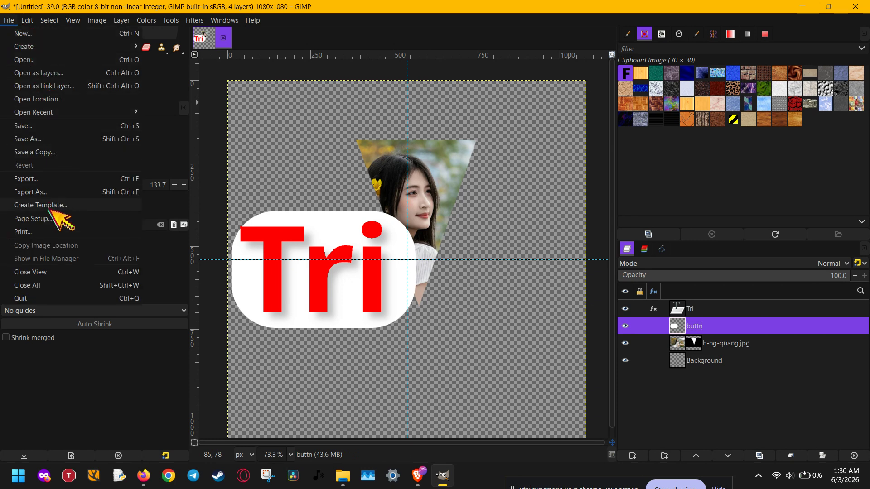
left_click(27, 192)
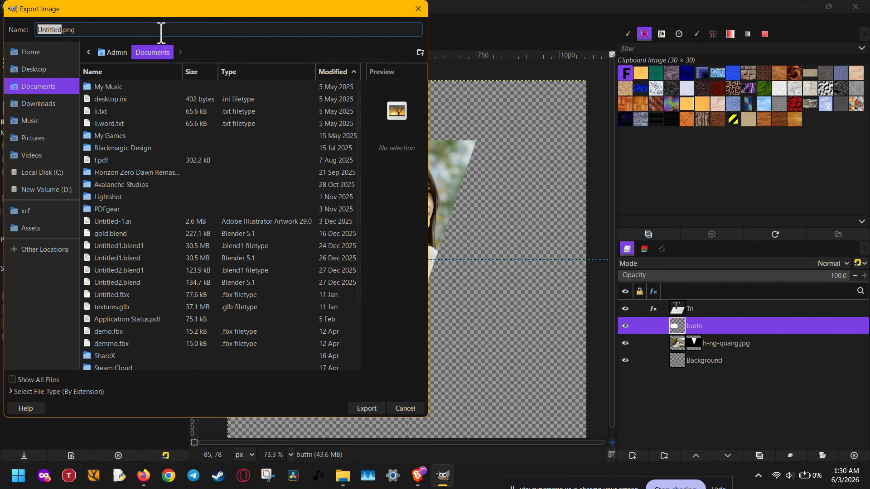
left_click(161, 29)
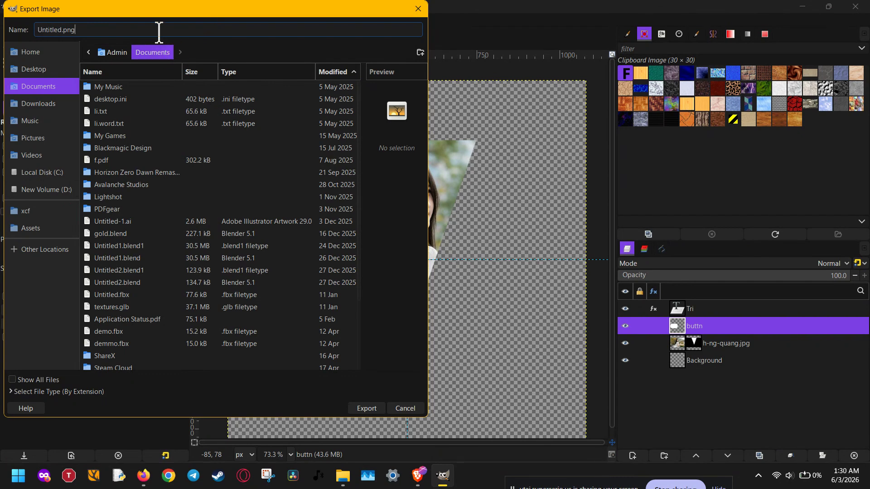
left_click(377, 408)
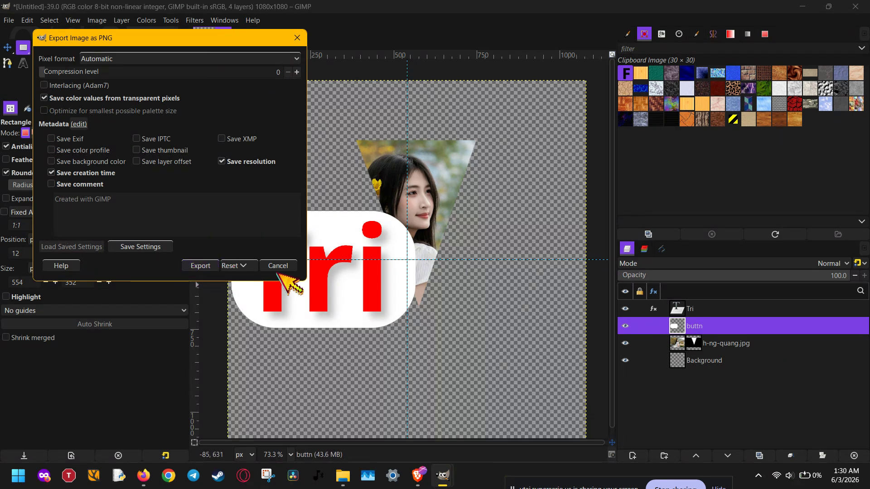
left_click(278, 267)
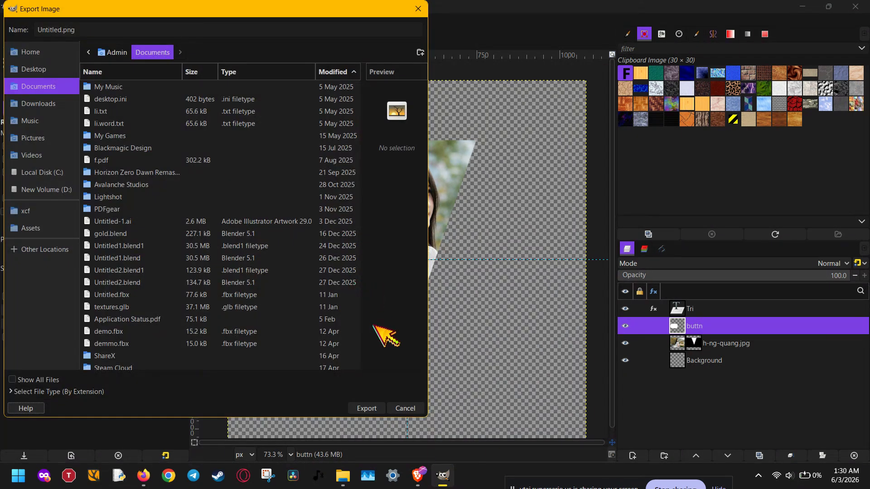
left_click(407, 409)
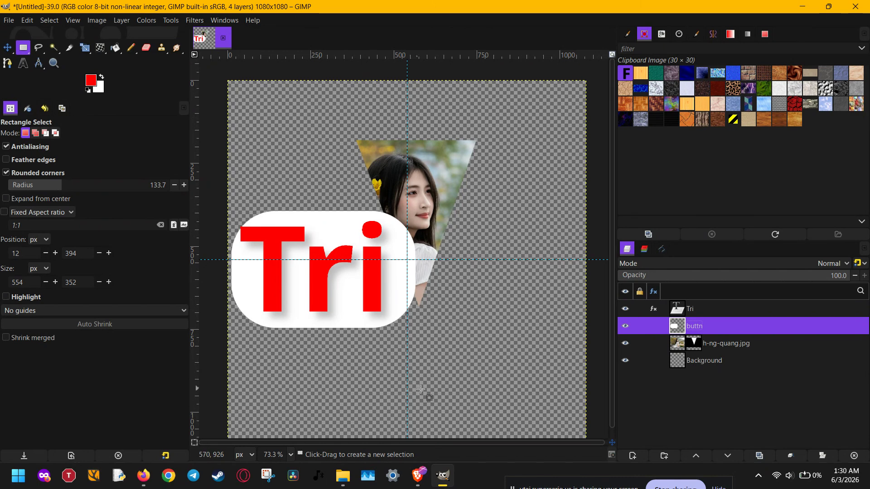
left_click(654, 485)
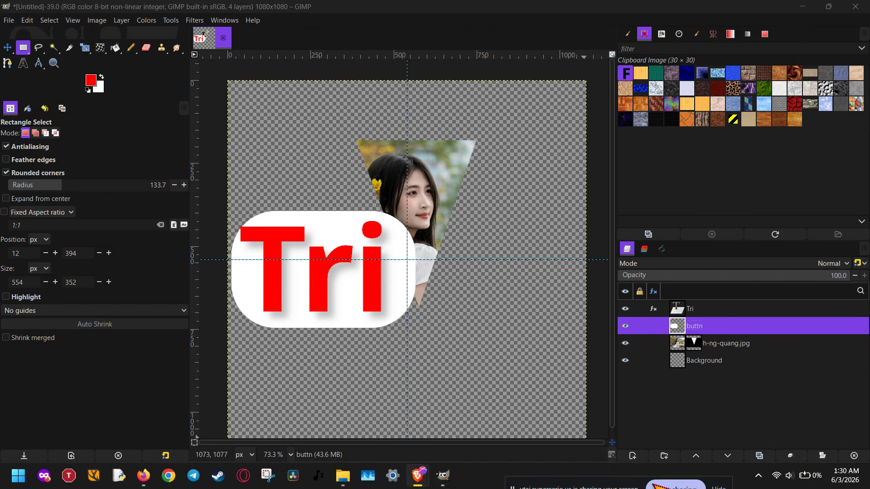